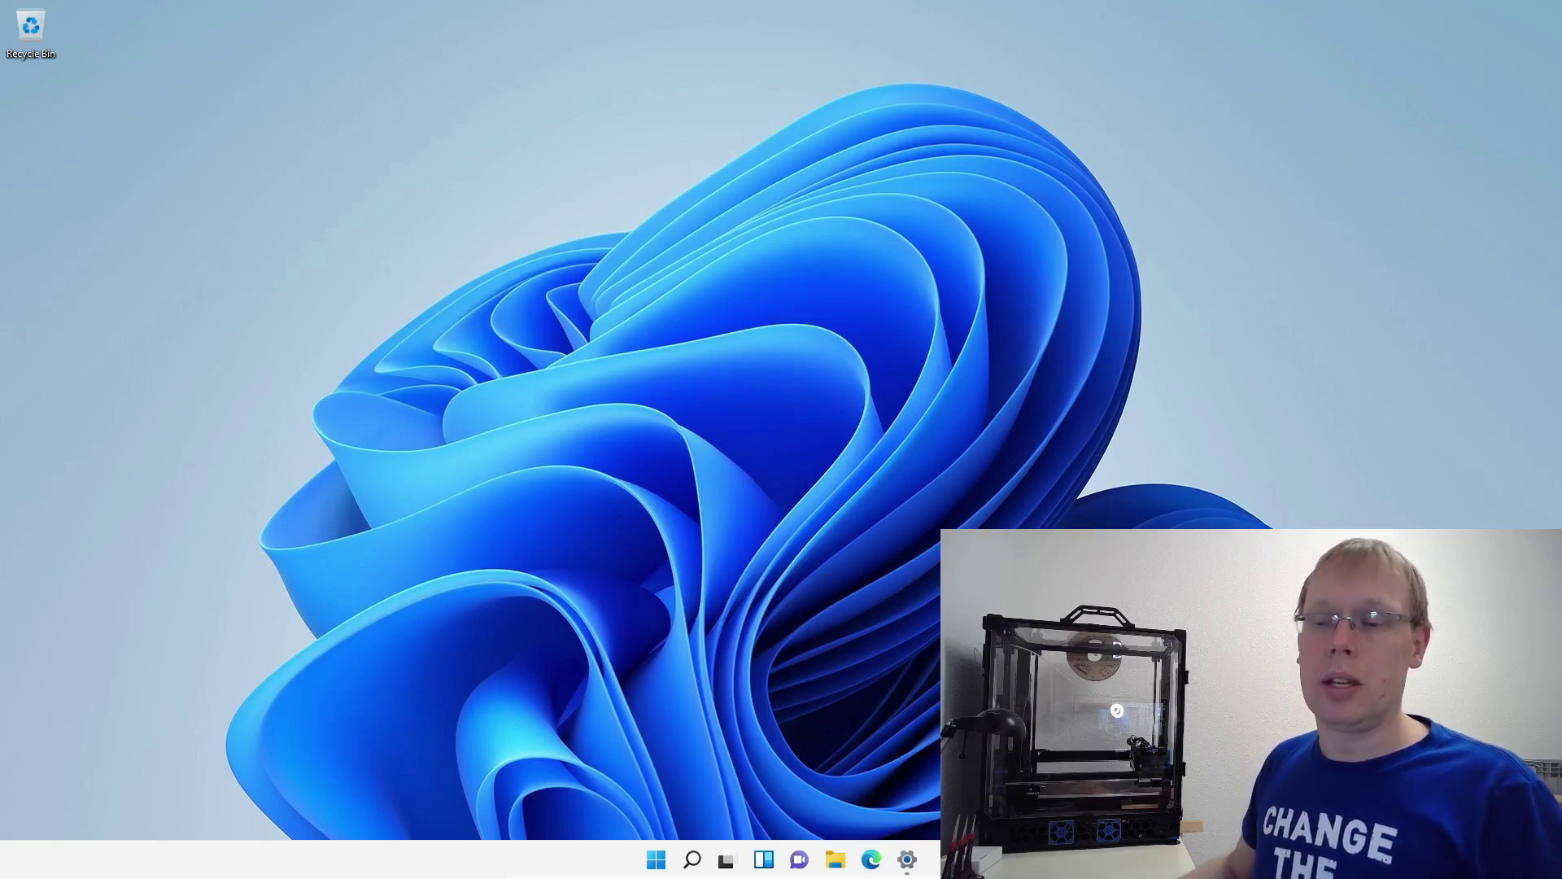
Search Windows for "welle" and launch the welle.io radio app.
{"action": "left_click", "coordinate": [659, 865]}
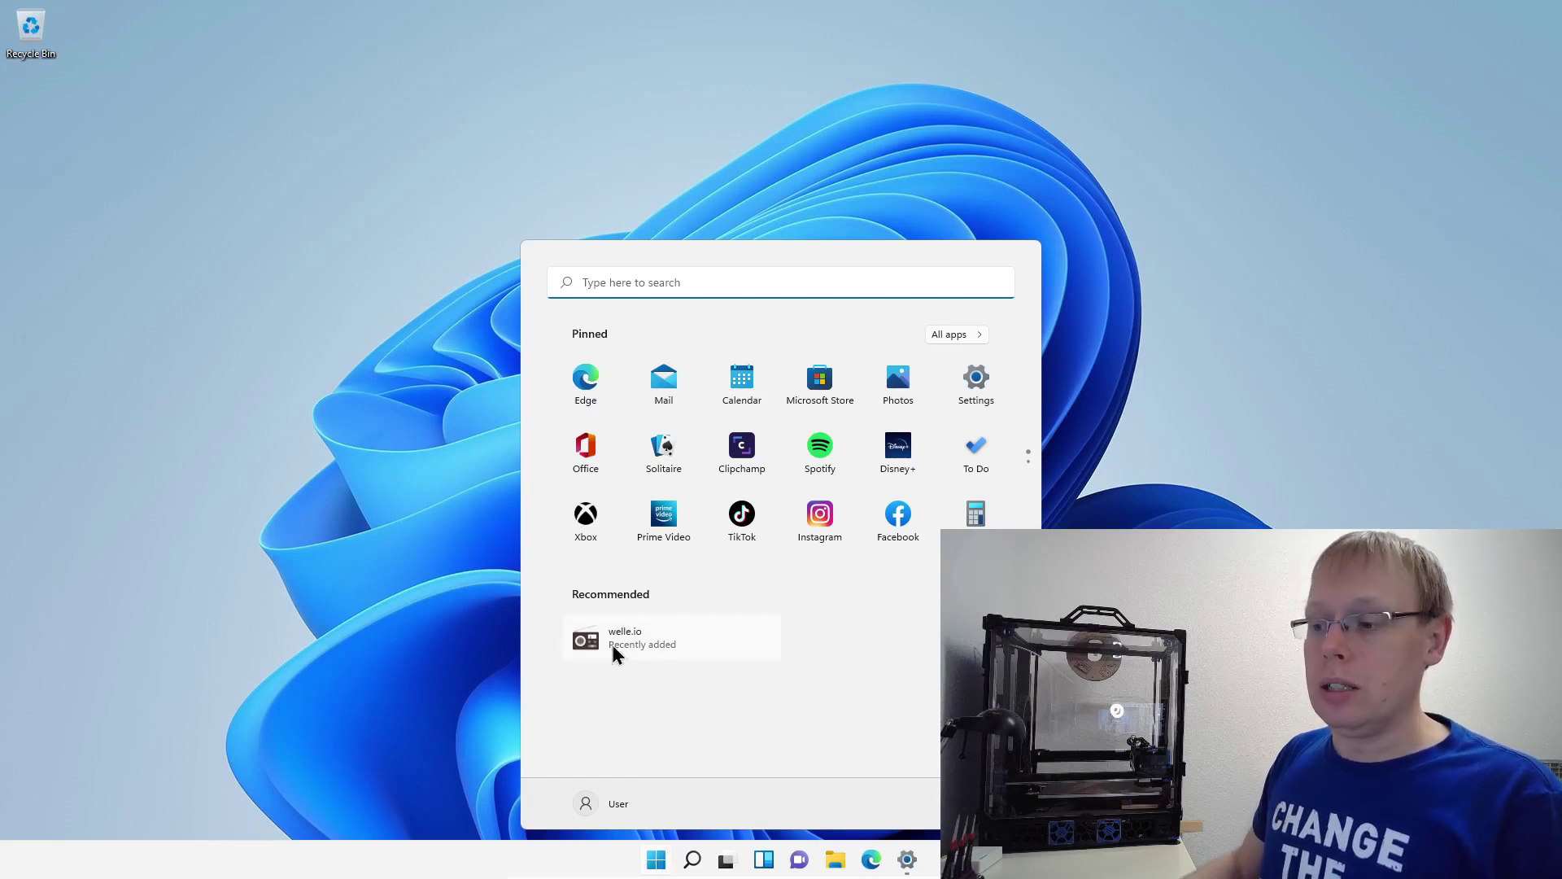
{"action": "left_click", "coordinate": [669, 285]}
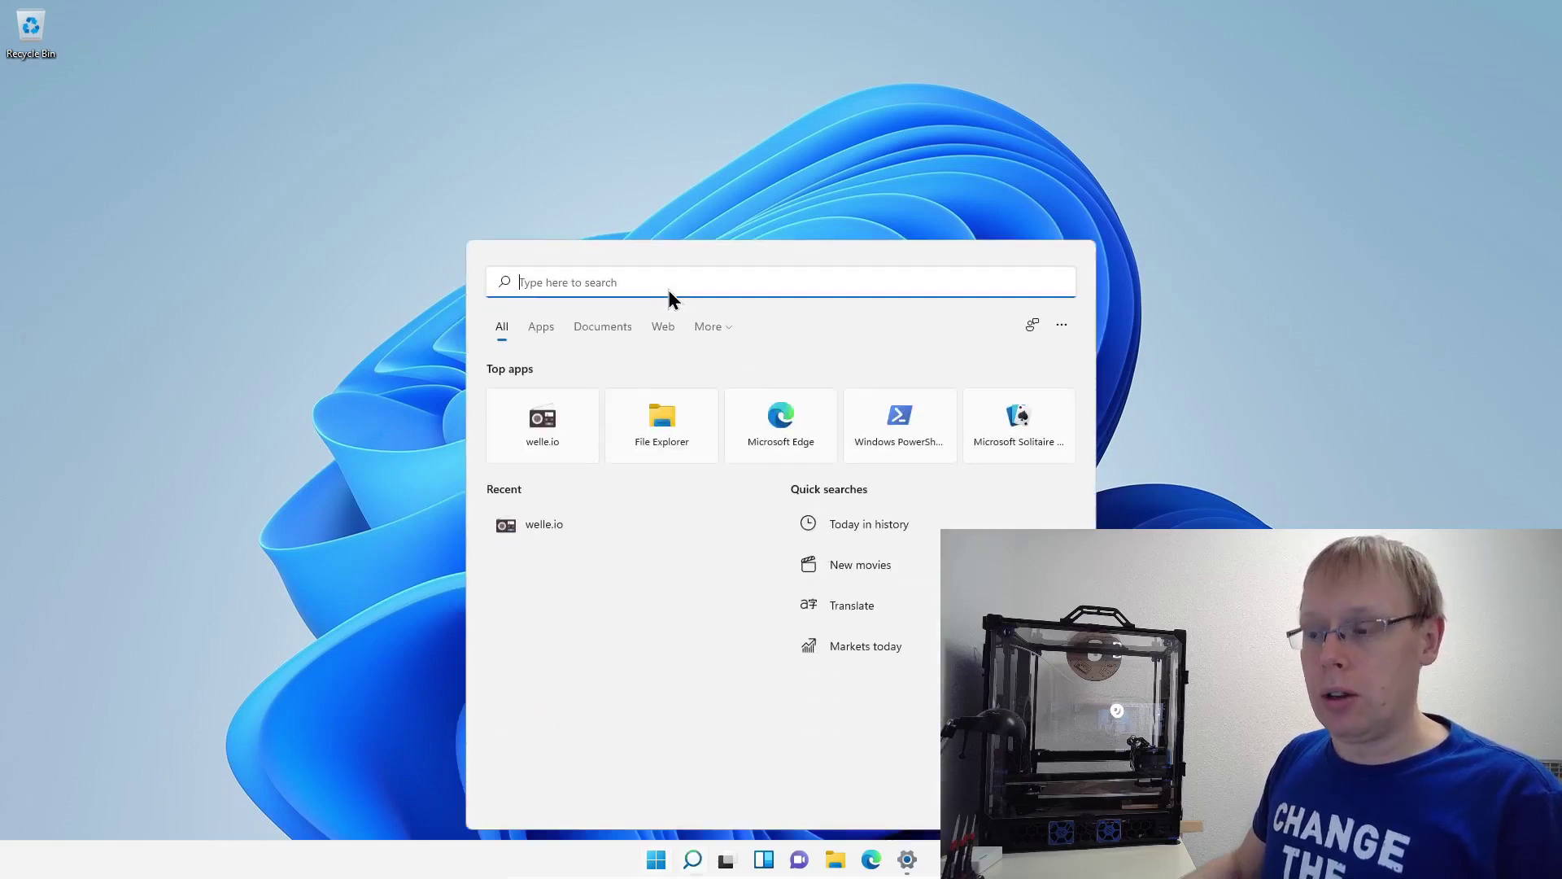
{"action": "type", "text": "welle"}
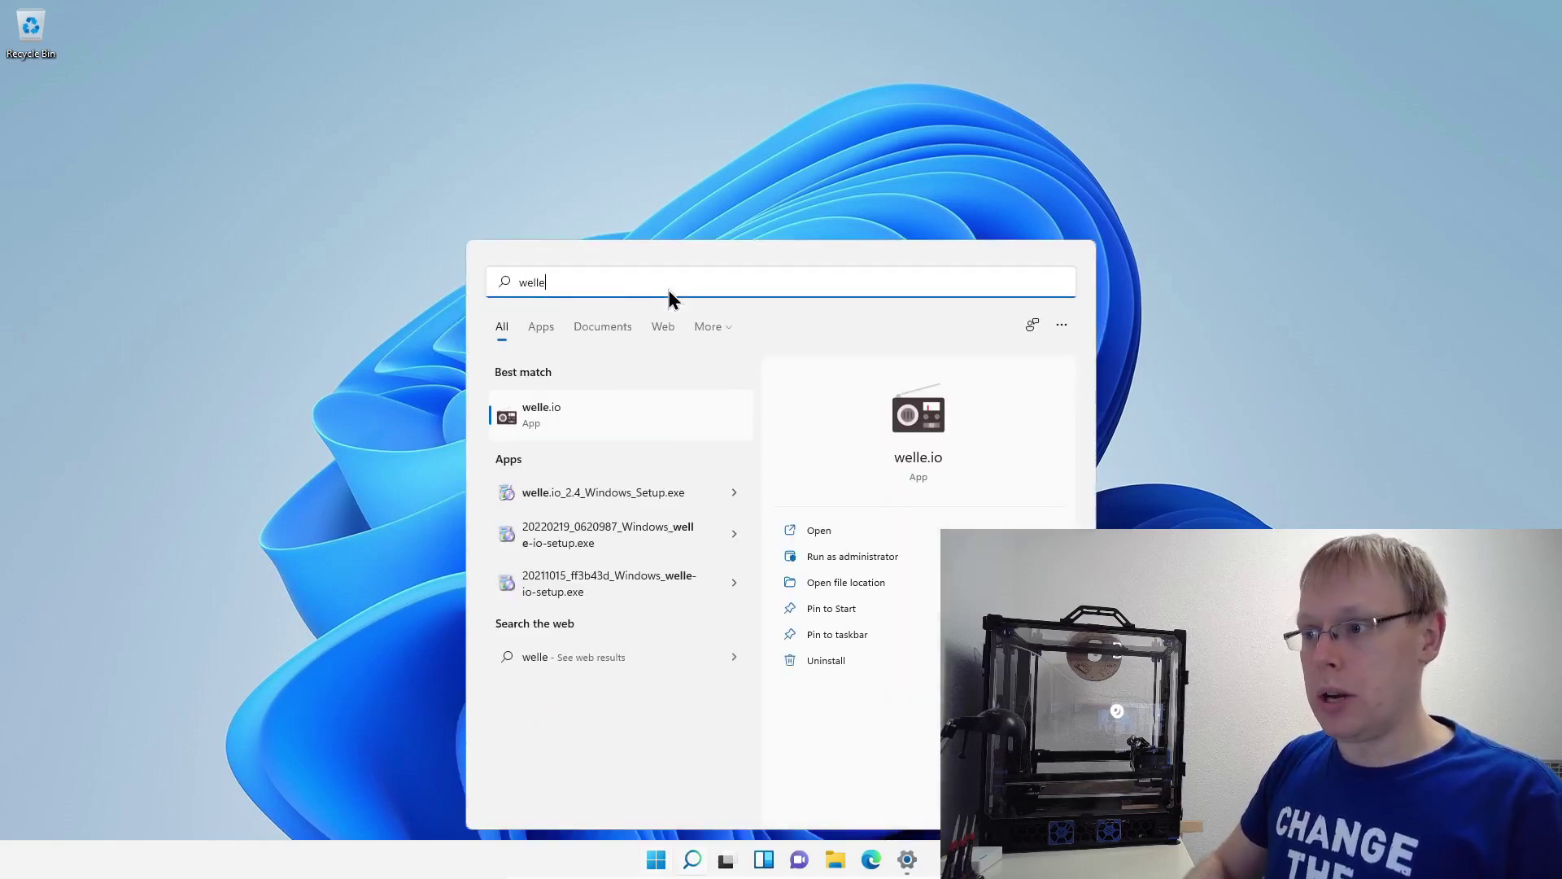
{"action": "left_click", "coordinate": [554, 419]}
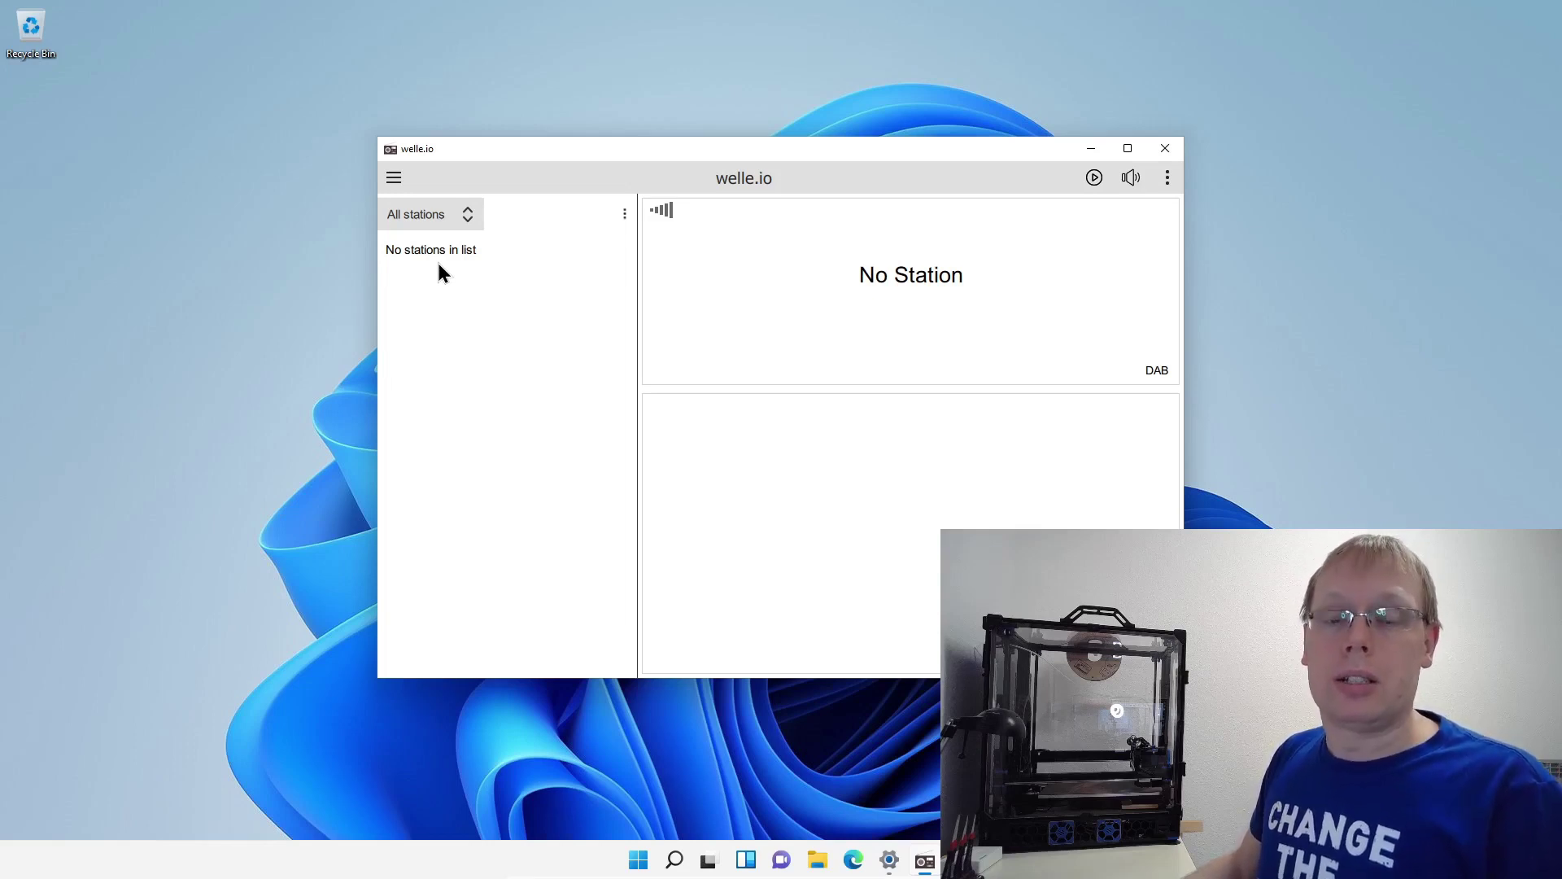
Scan for DAB stations to fill the empty station list, and stop the scan once enough stations are listed.
{"action": "left_click", "coordinate": [626, 218]}
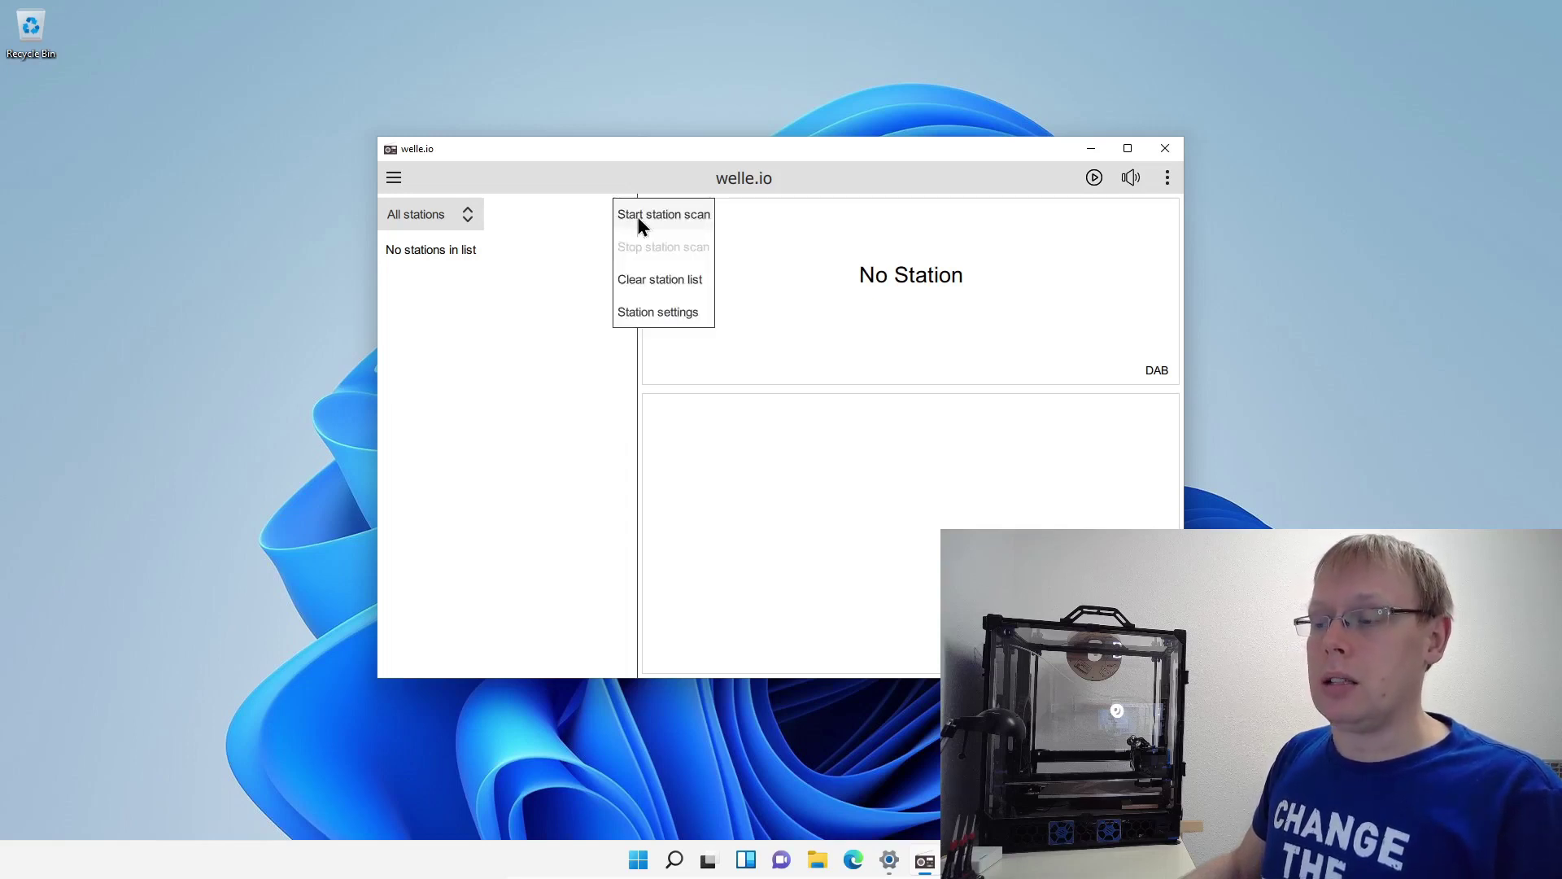
{"action": "left_click", "coordinate": [639, 220]}
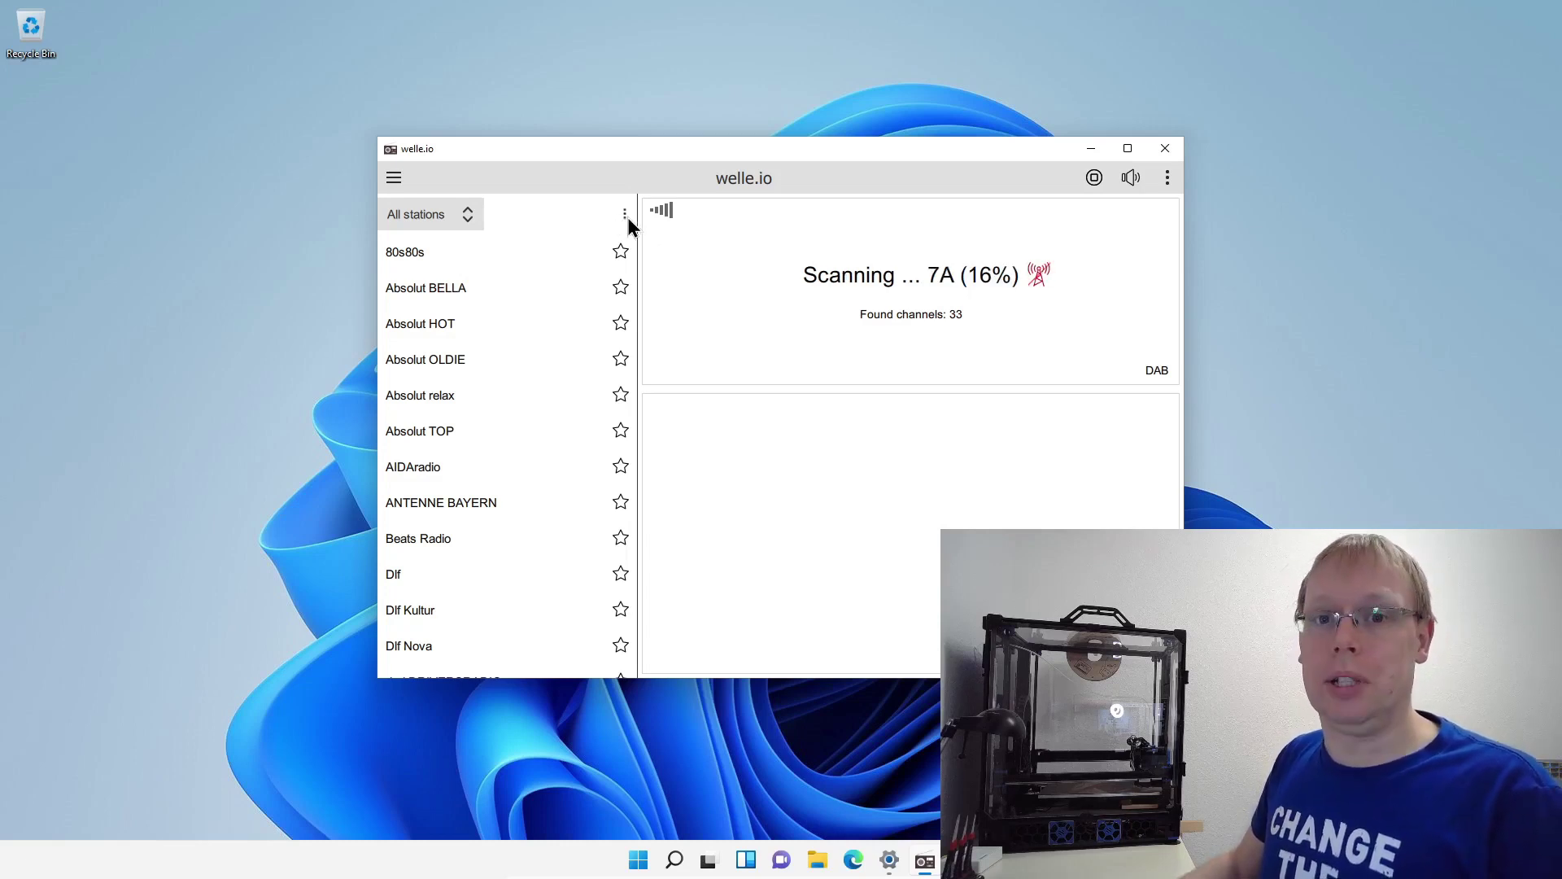
{"action": "left_click", "coordinate": [626, 216]}
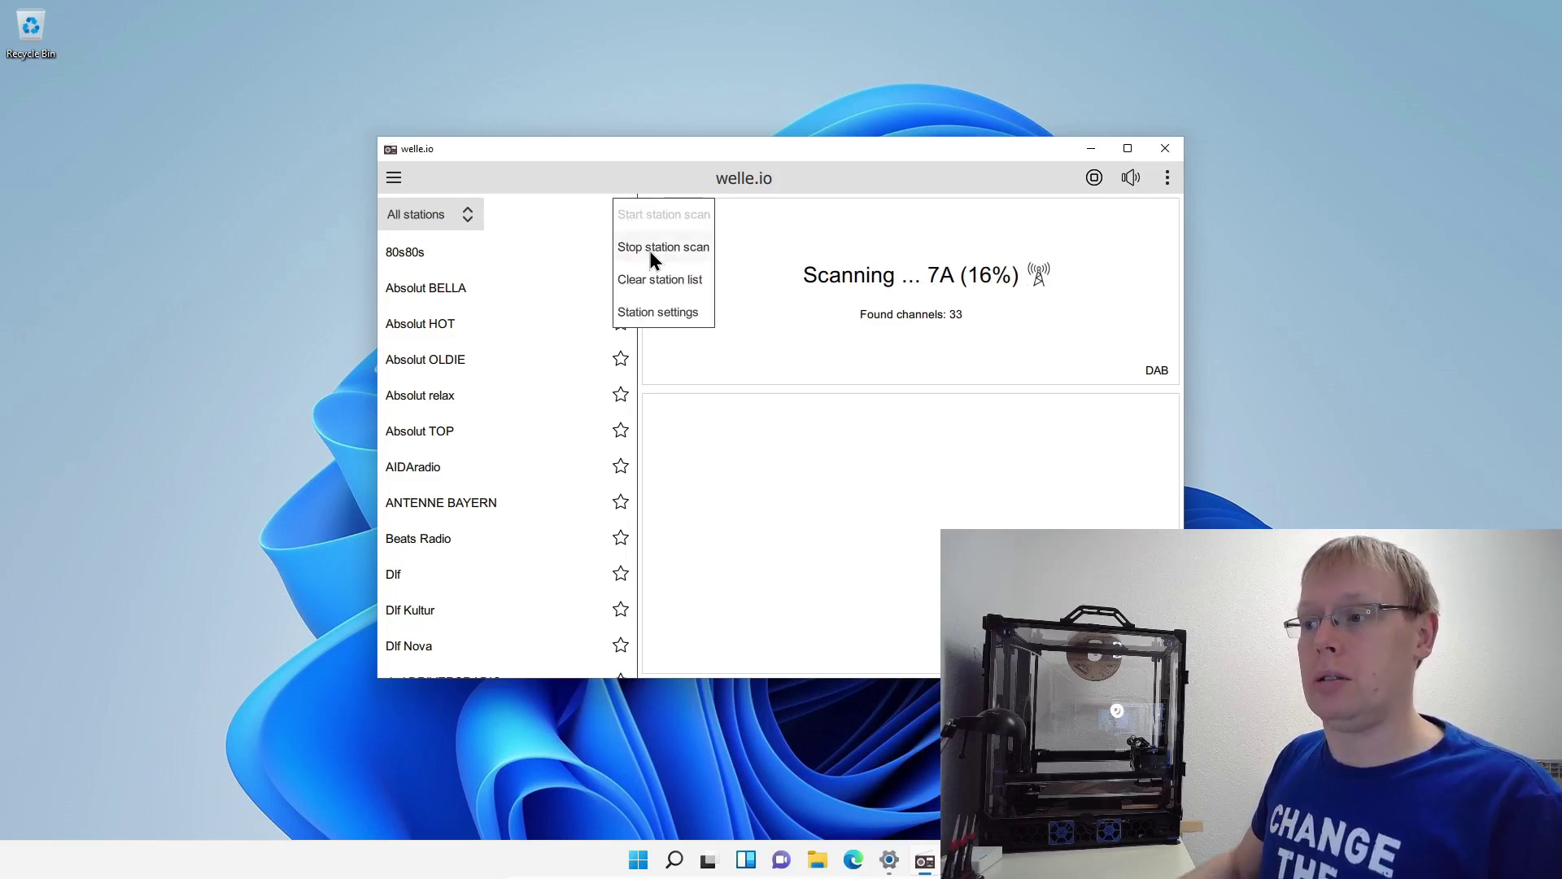
{"action": "left_click", "coordinate": [650, 250]}
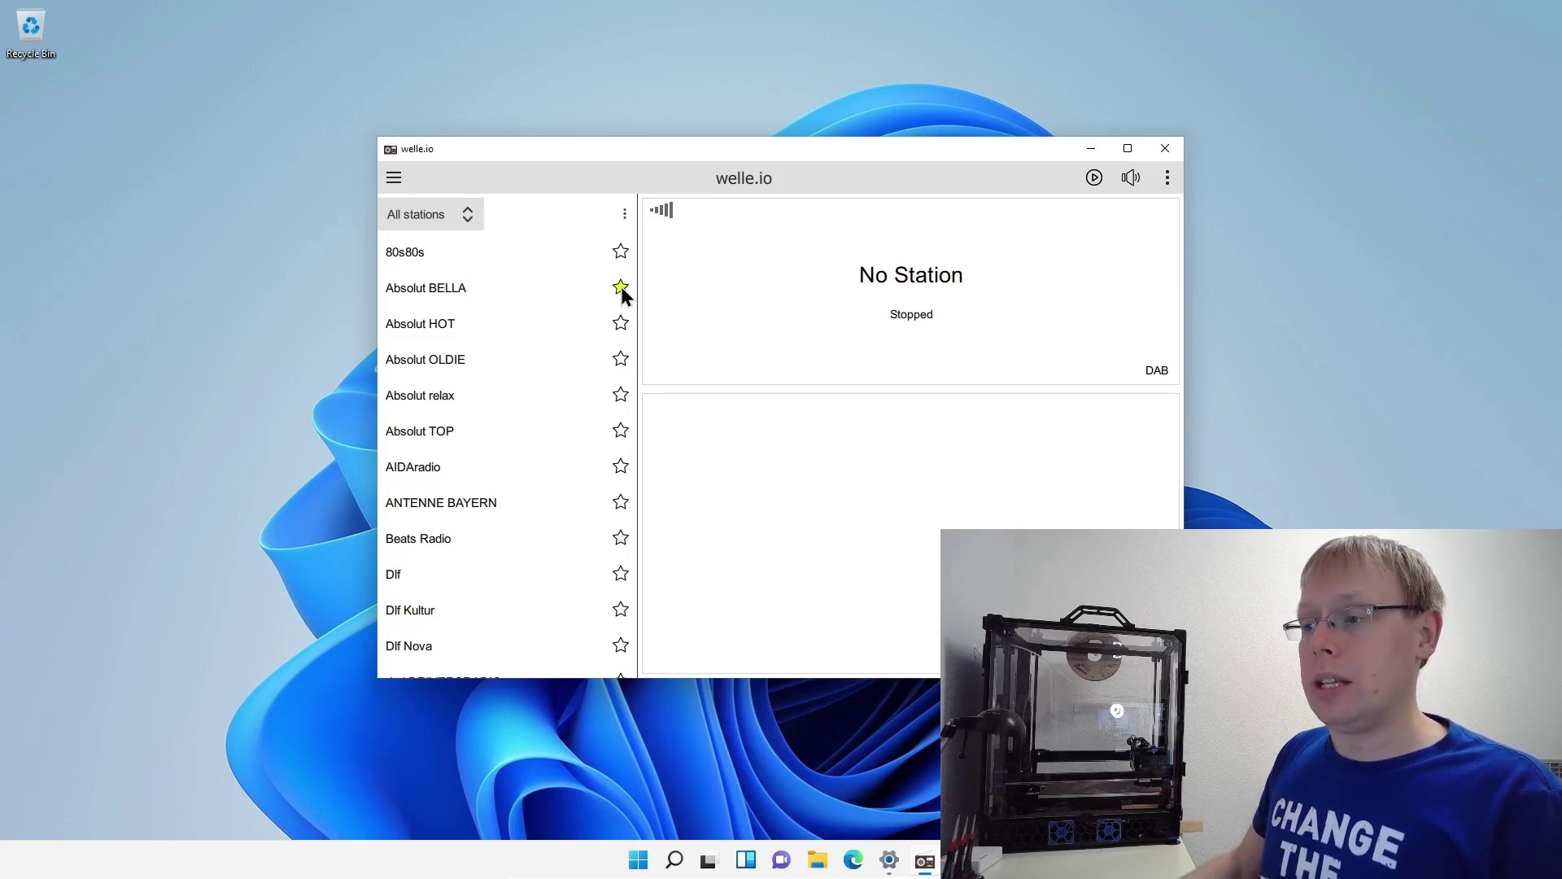
Remove Absolut BELLA from the Favorites list and return to showing all stations.
{"action": "left_click", "coordinate": [466, 218]}
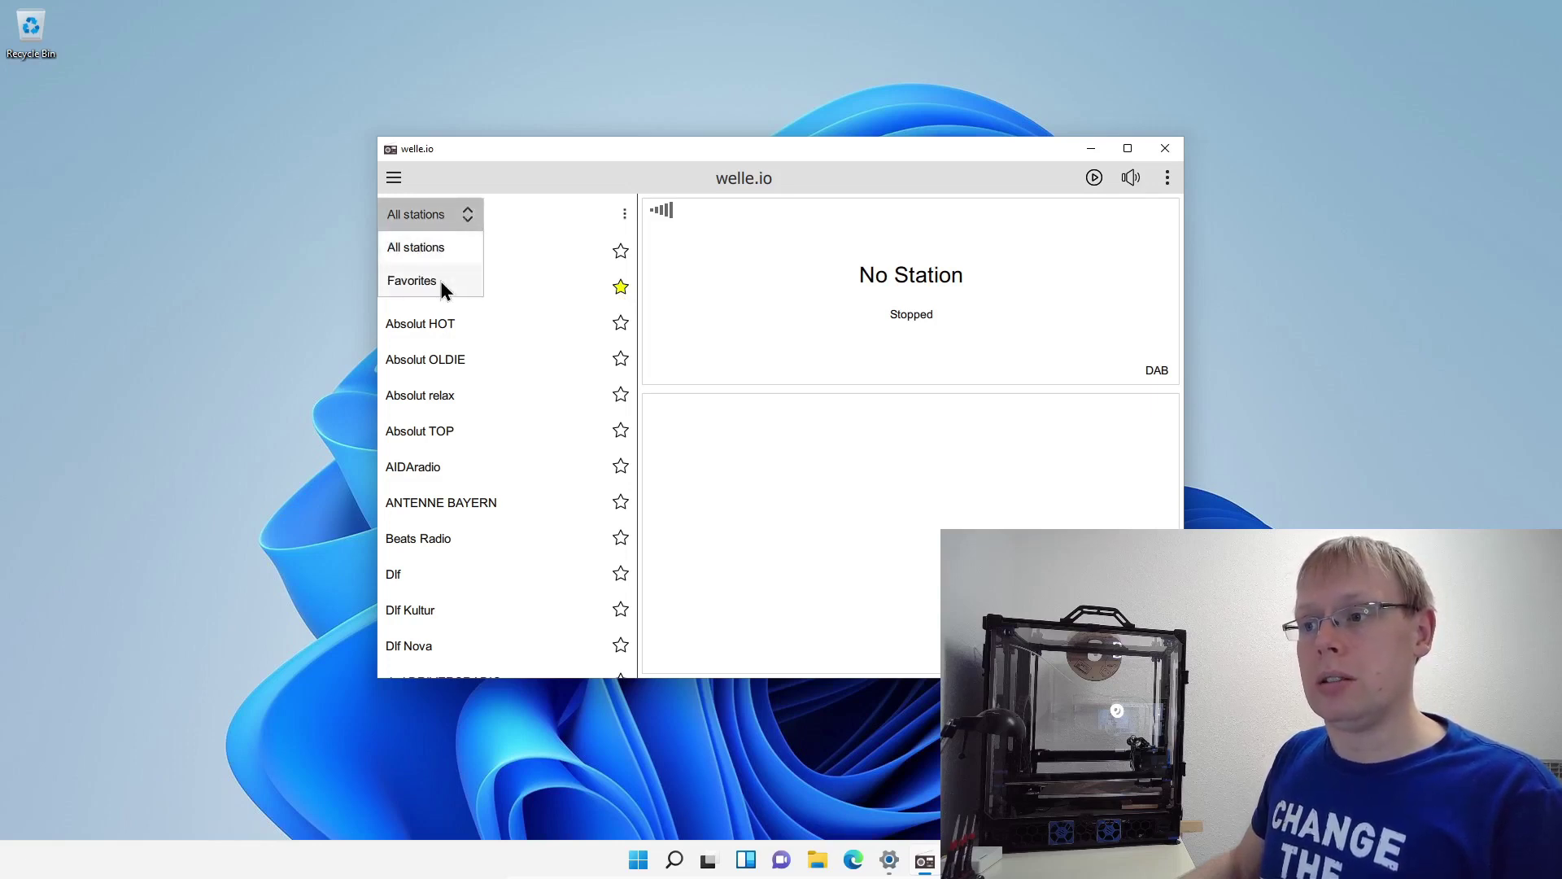
{"action": "left_click", "coordinate": [442, 285]}
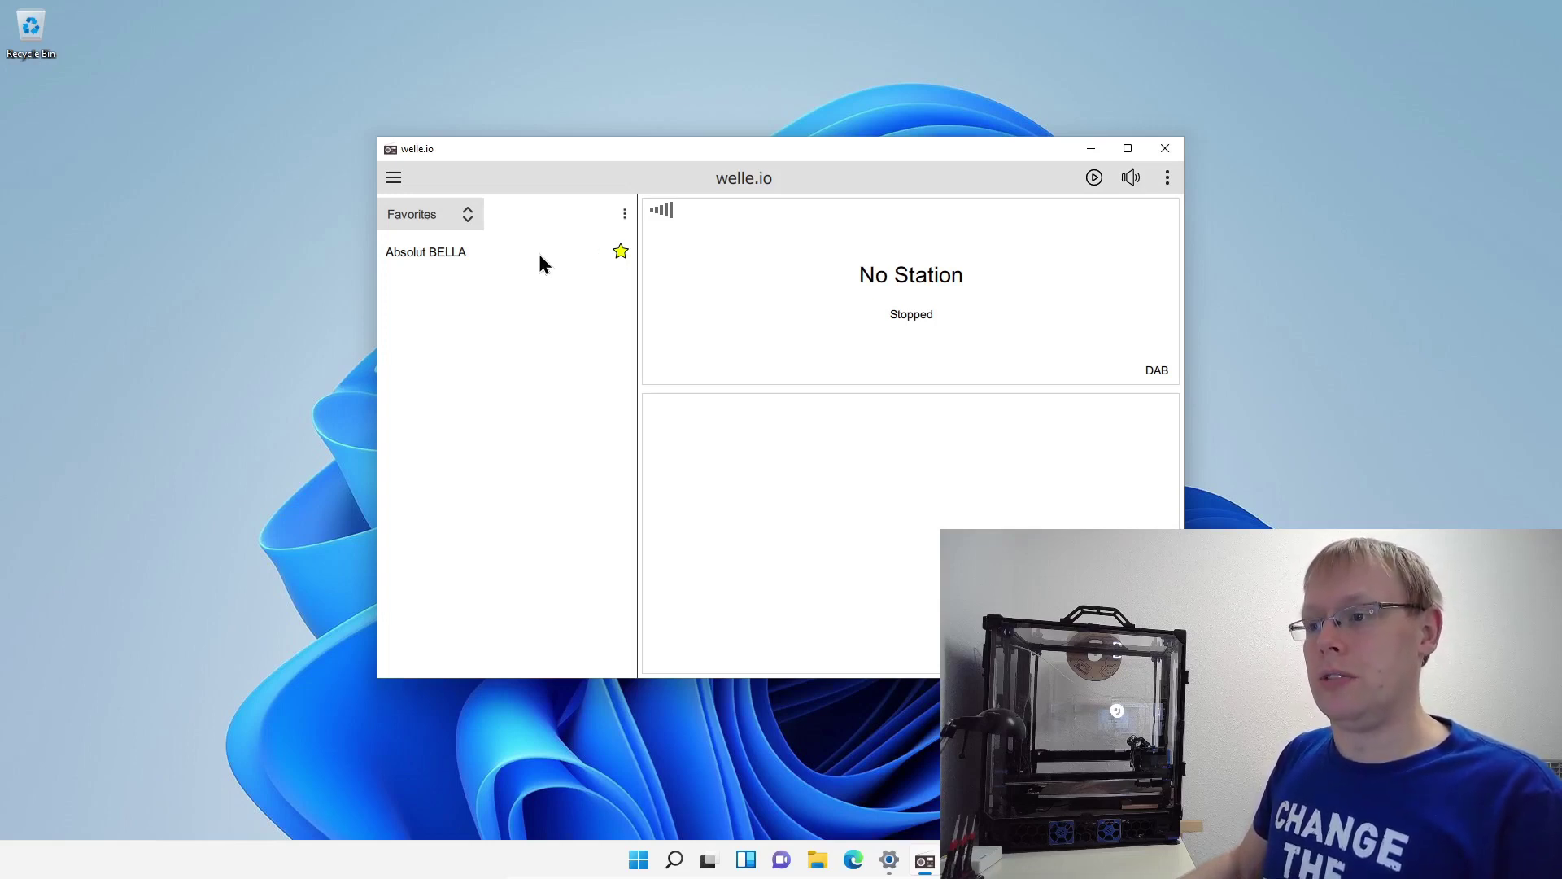
{"action": "left_click", "coordinate": [621, 253]}
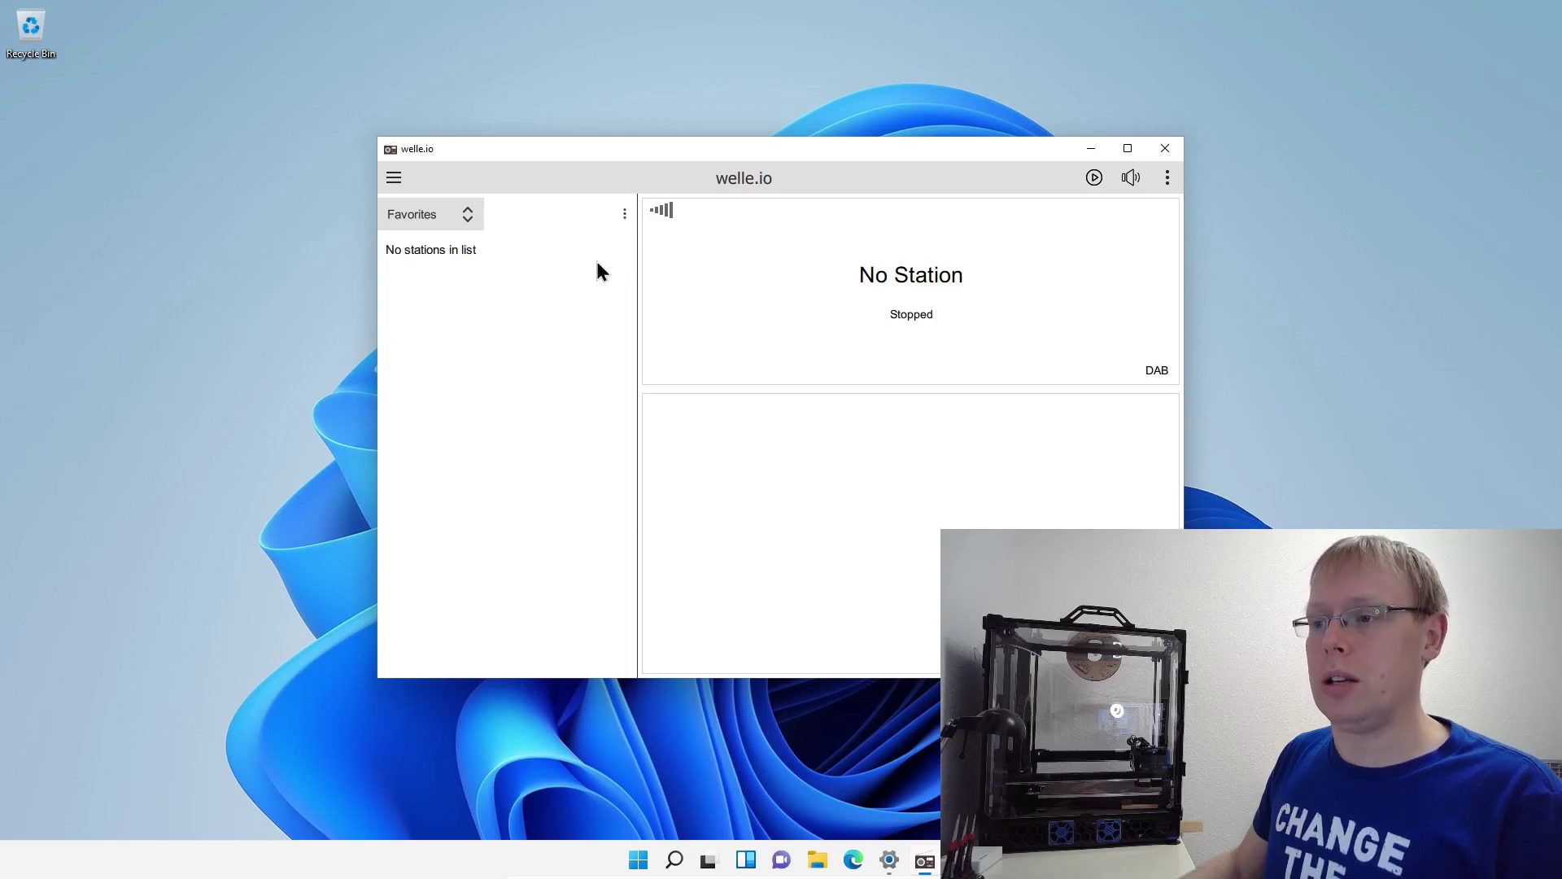
{"action": "left_click", "coordinate": [471, 218]}
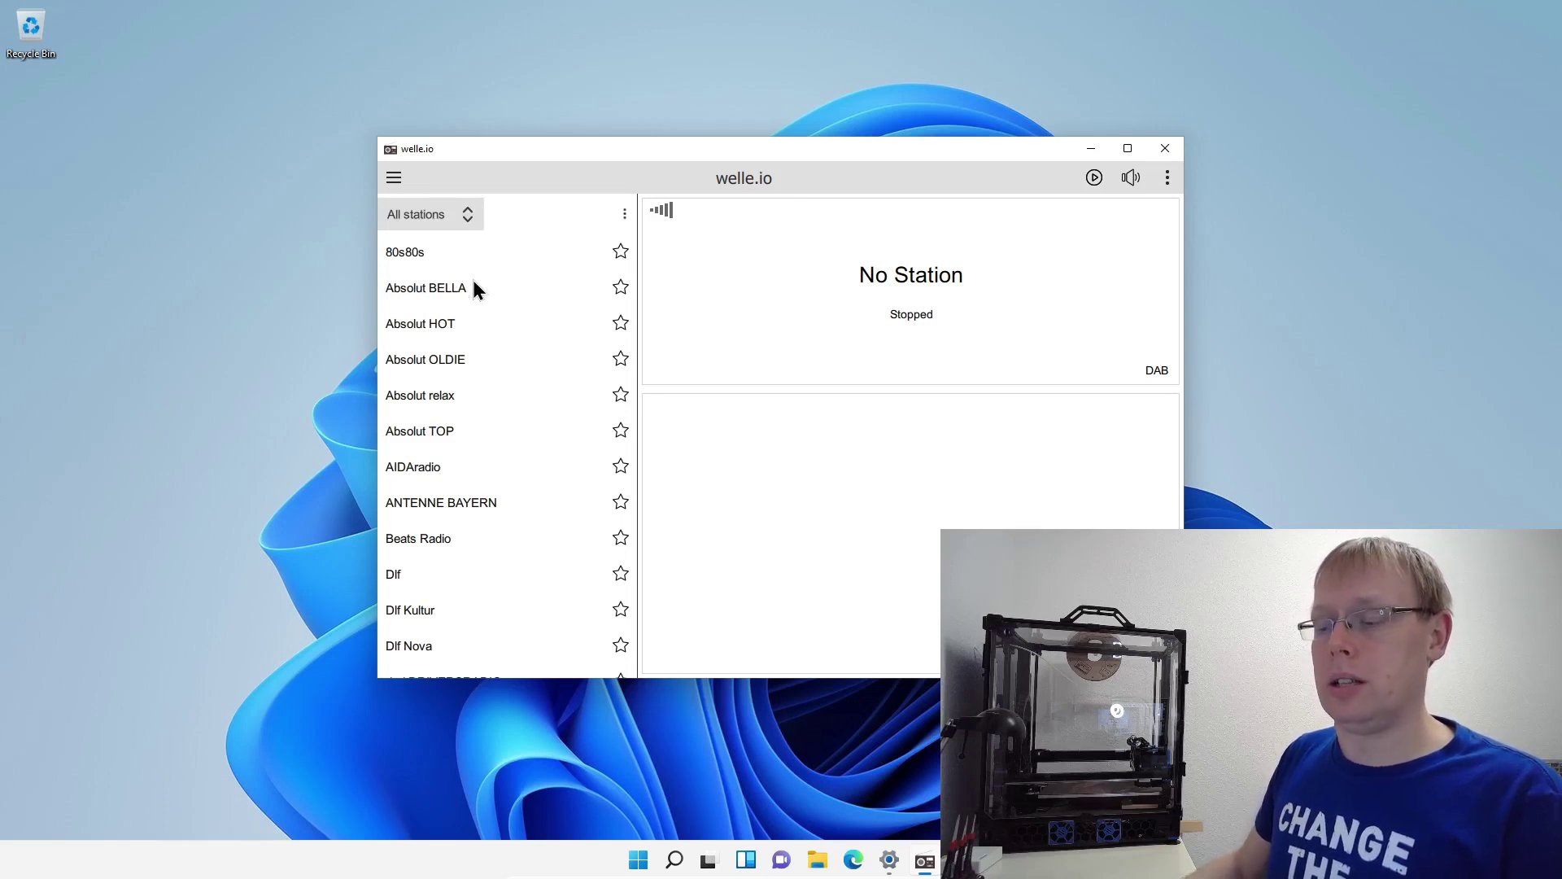
Play the station Dlf from the list of all stations.
{"action": "left_click", "coordinate": [423, 574]}
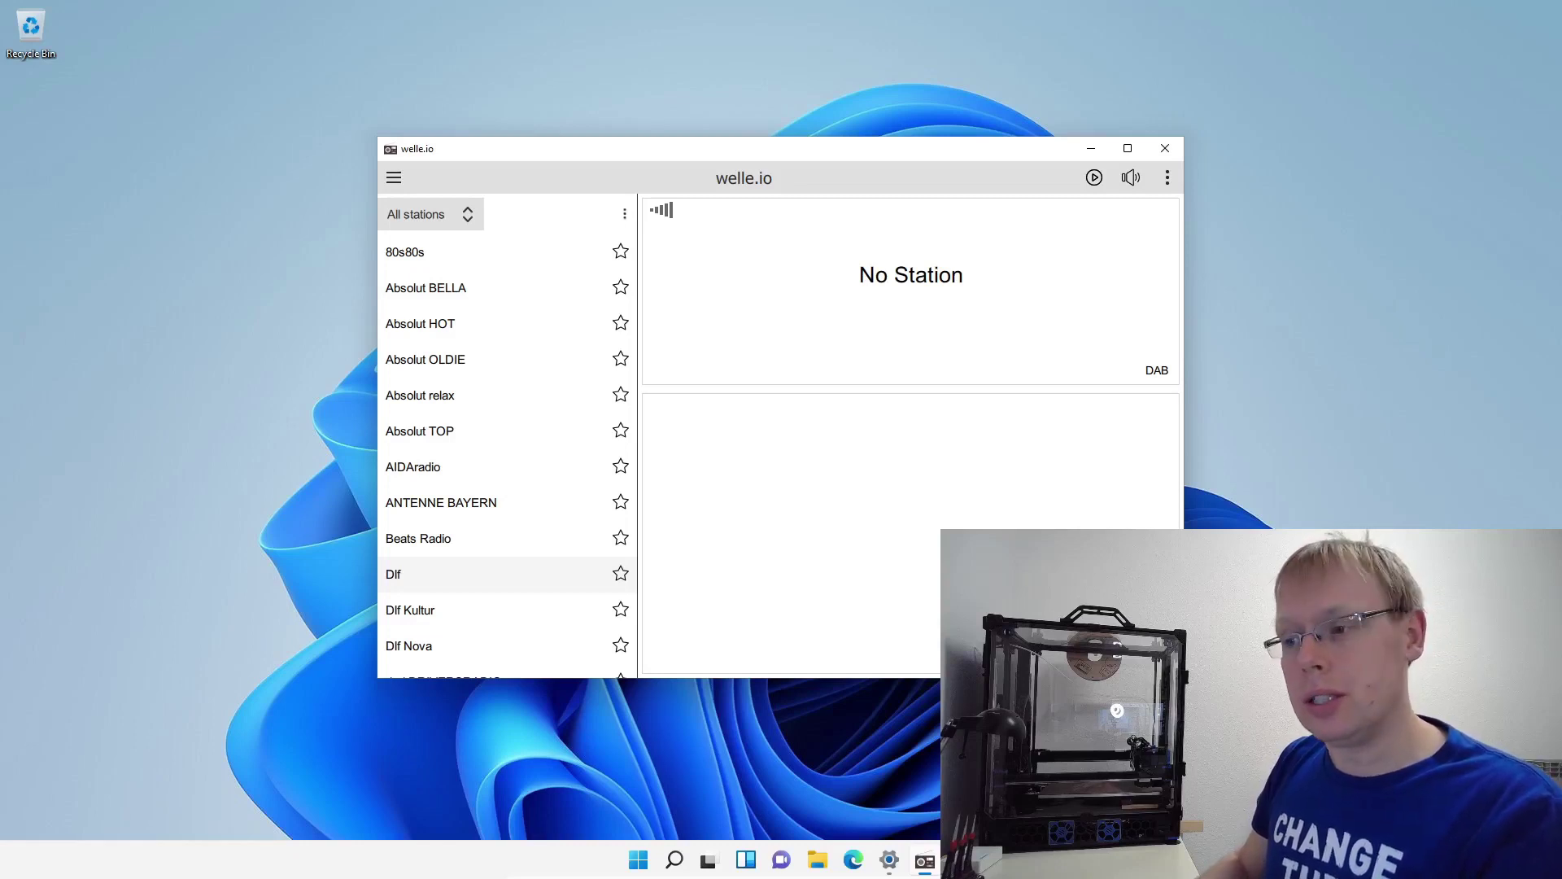
{"action": "left_click", "coordinate": [459, 576]}
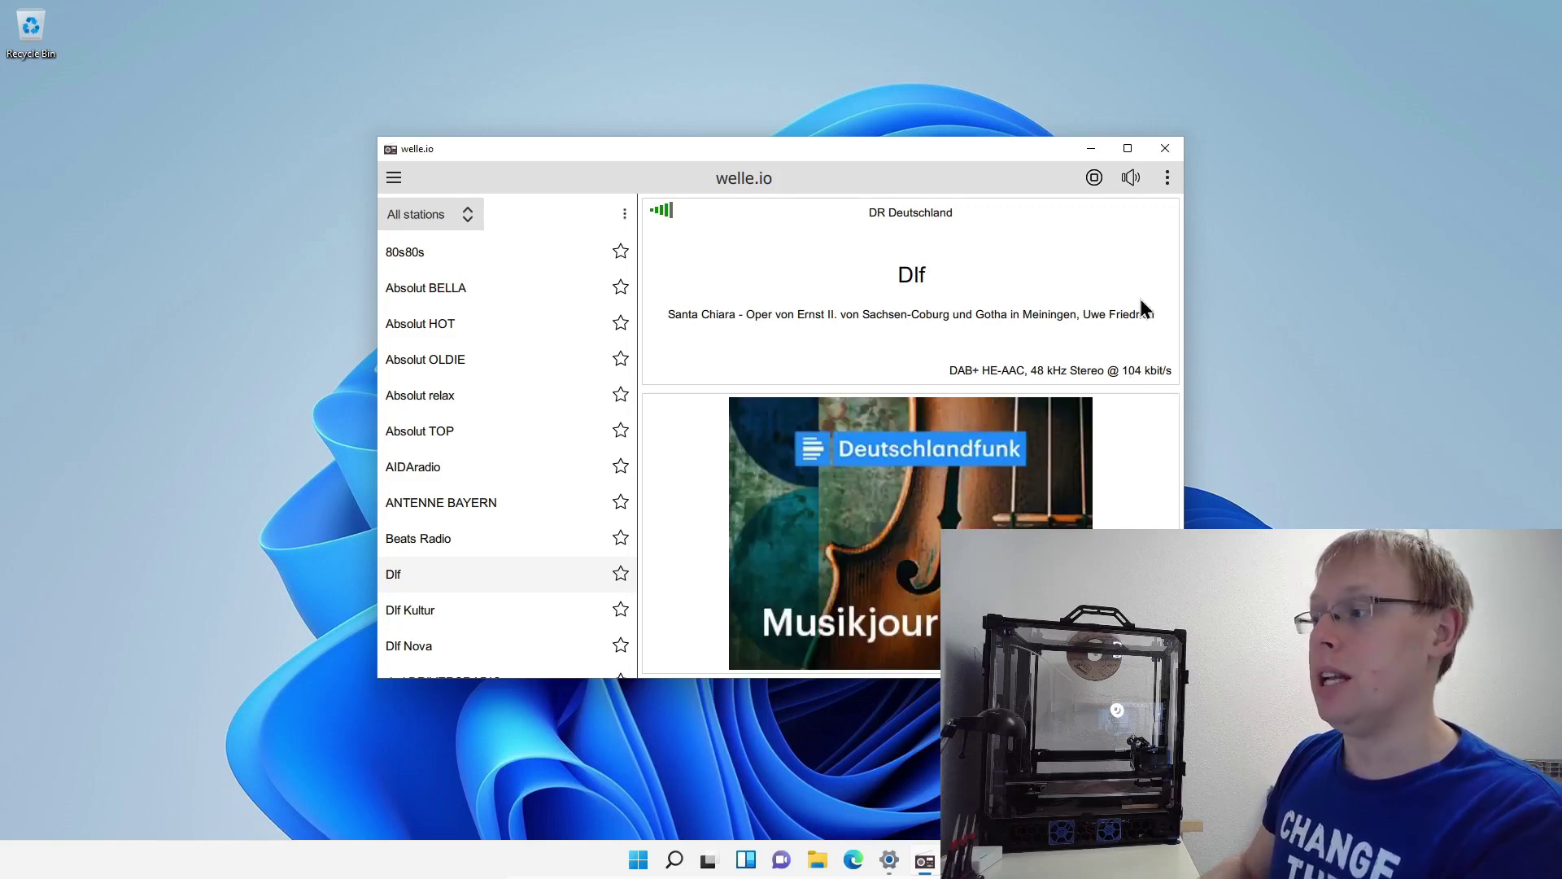
Turn the playback volume of Dlf all the way down and leave the sound muted.
{"action": "left_click", "coordinate": [1131, 178]}
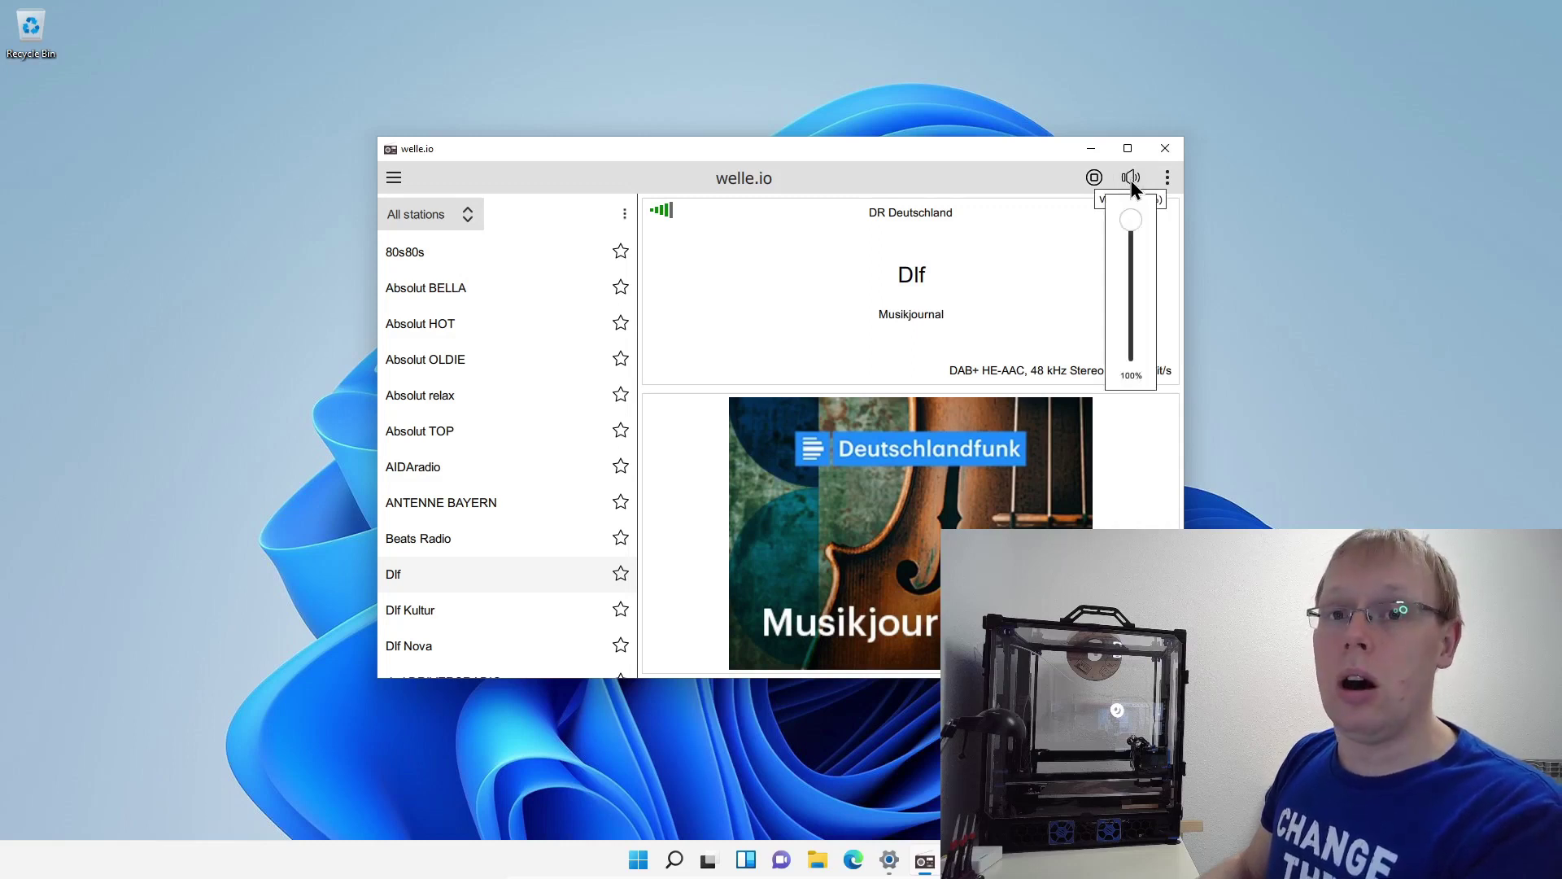
{"action": "left_click", "coordinate": [1130, 178]}
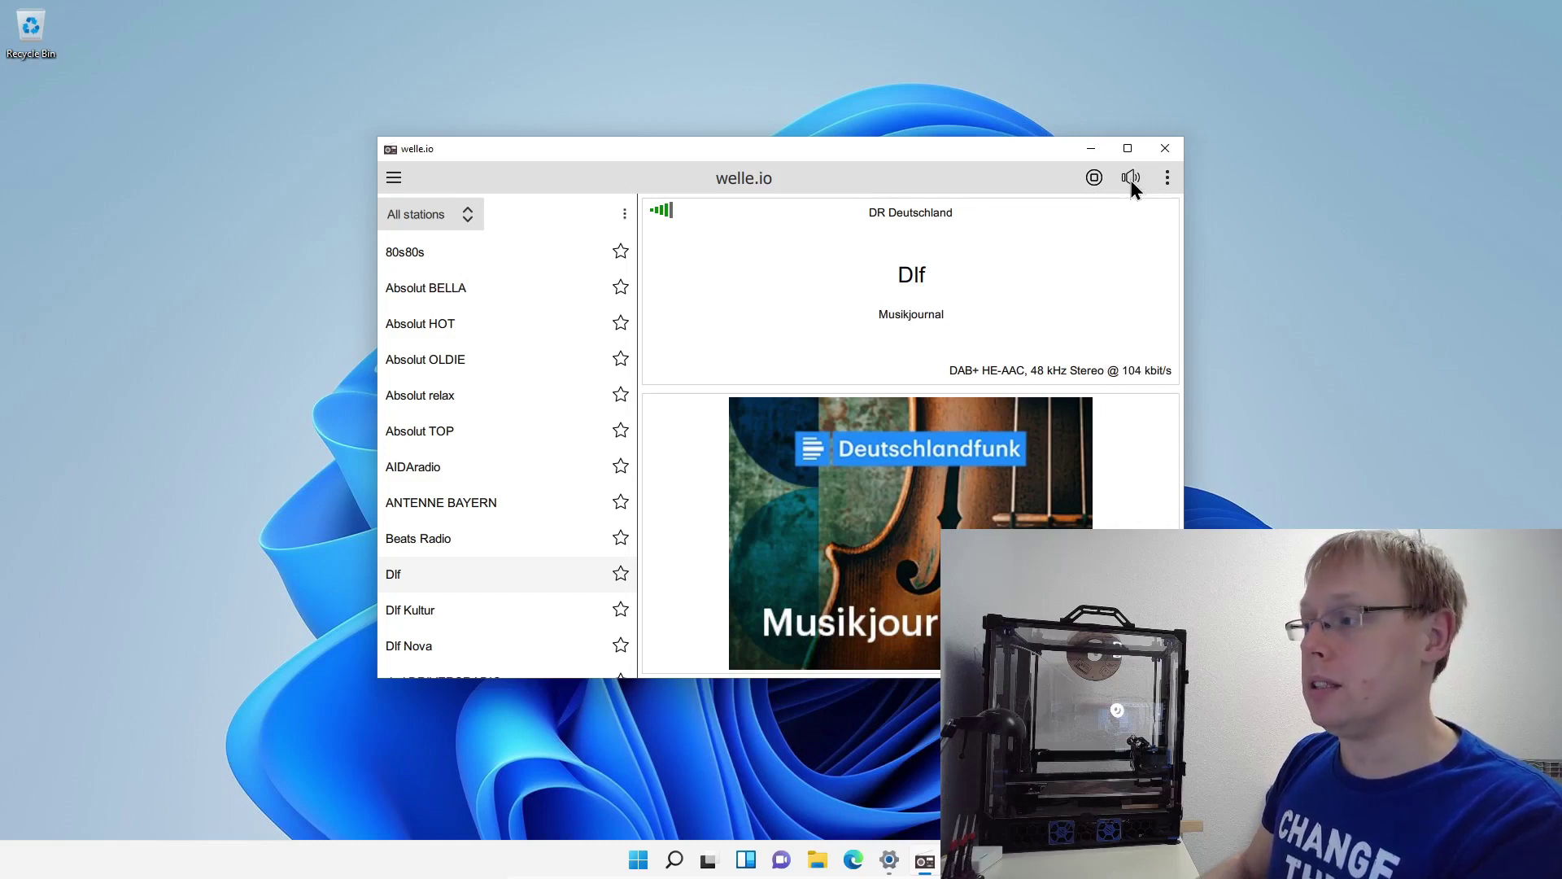
{"action": "left_click", "coordinate": [1130, 178]}
{"action": "left_click_drag", "start_coordinate": [1131, 208], "coordinate": [1126, 363]}
{"action": "left_click", "coordinate": [1060, 183]}
{"action": "left_click", "coordinate": [1131, 179]}
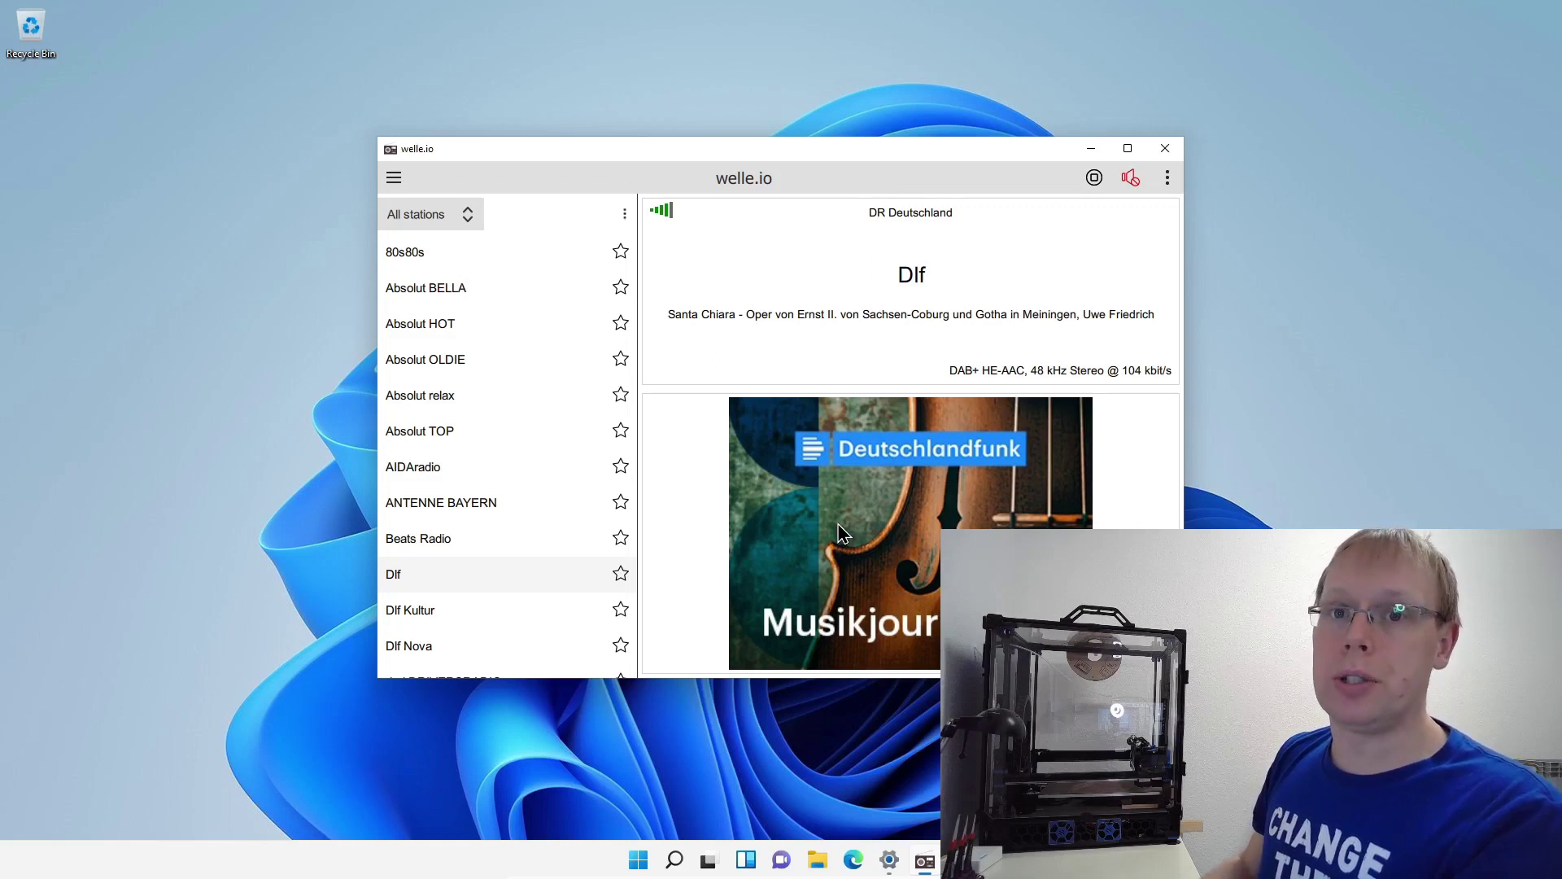
Stop and restart playback of Dlf, and hide and redisplay the station list.
{"action": "left_click", "coordinate": [1094, 181]}
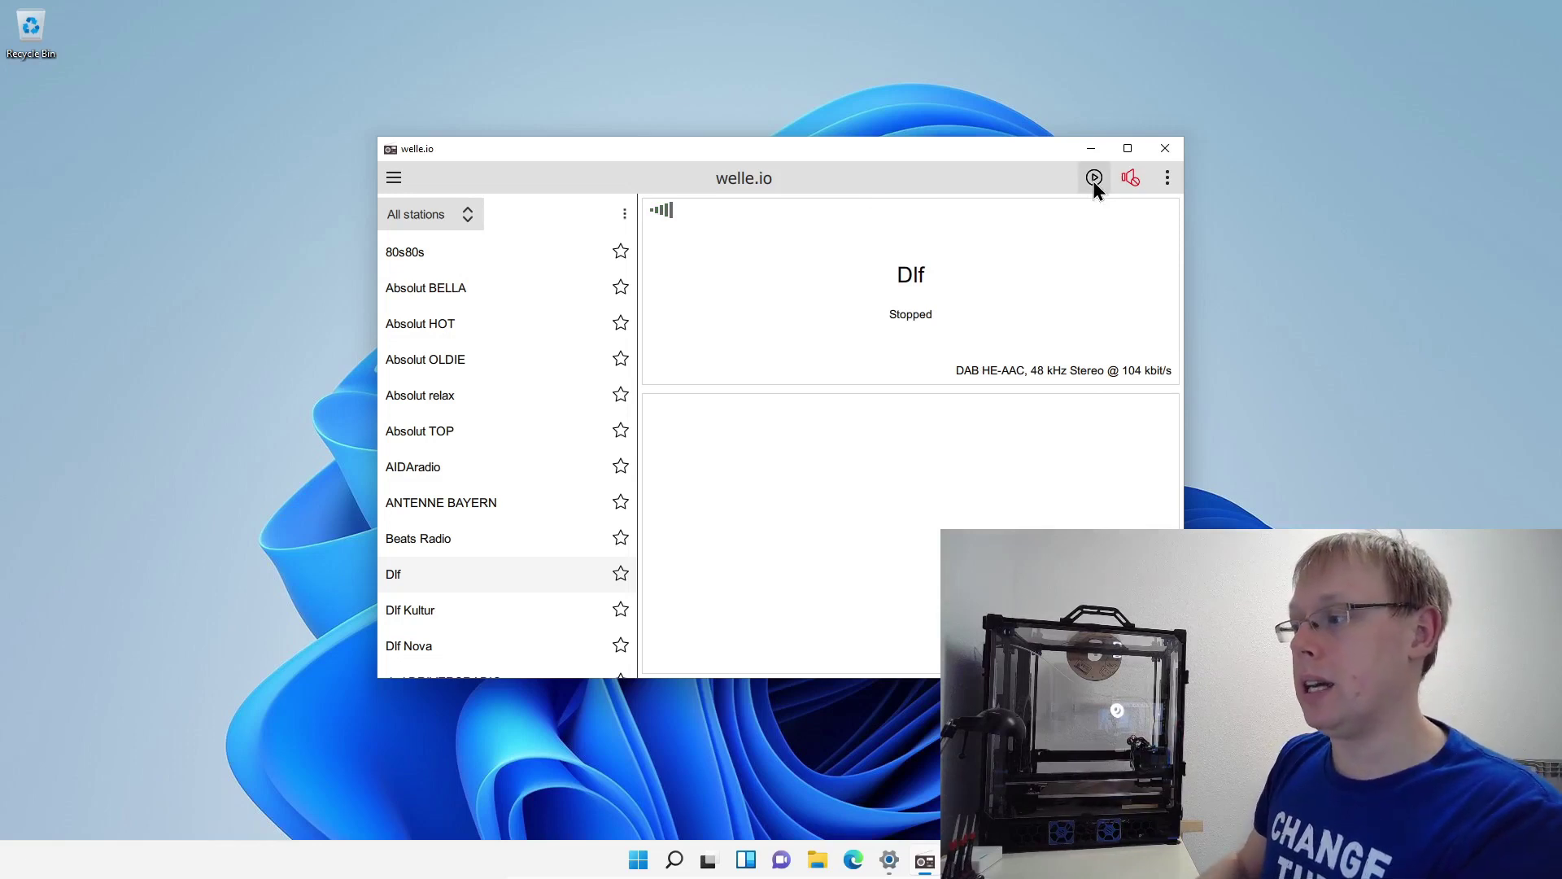
{"action": "left_click", "coordinate": [1093, 179]}
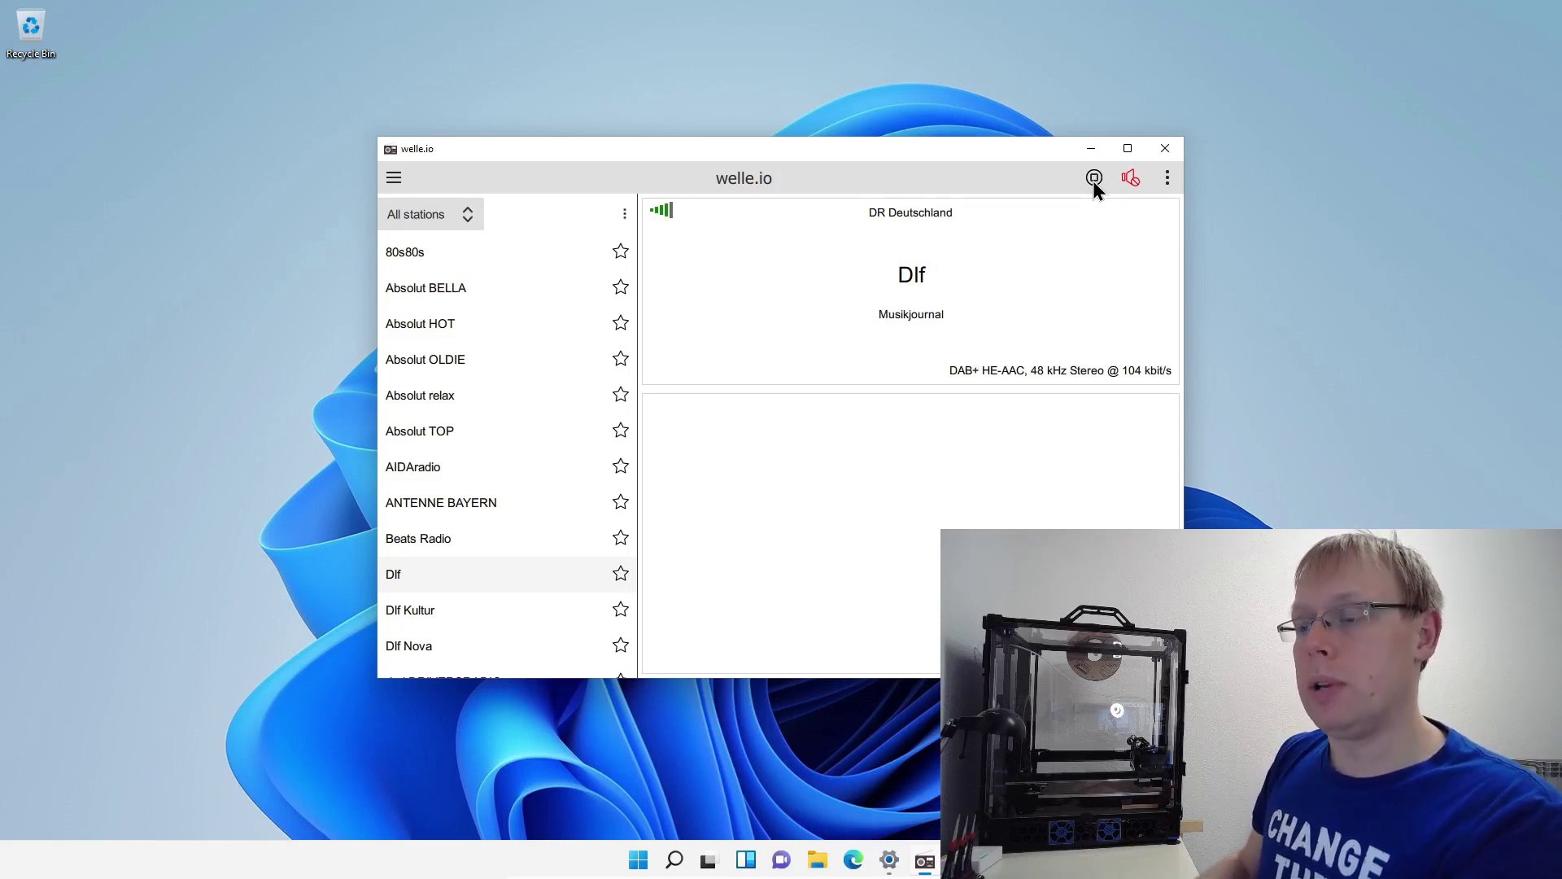
{"action": "left_click", "coordinate": [394, 179]}
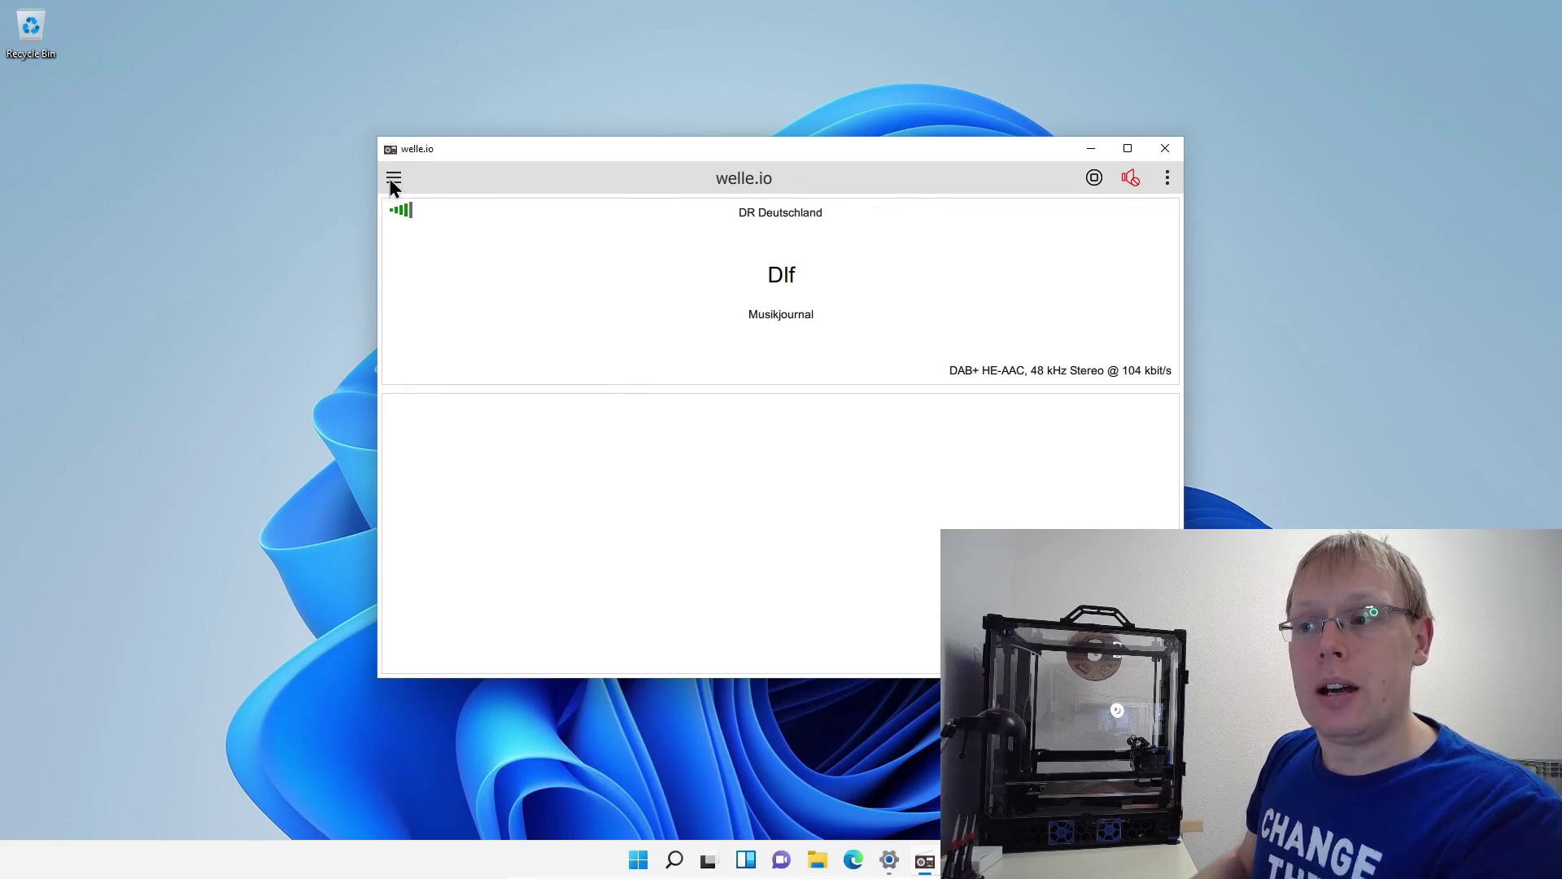
{"action": "left_click", "coordinate": [394, 178]}
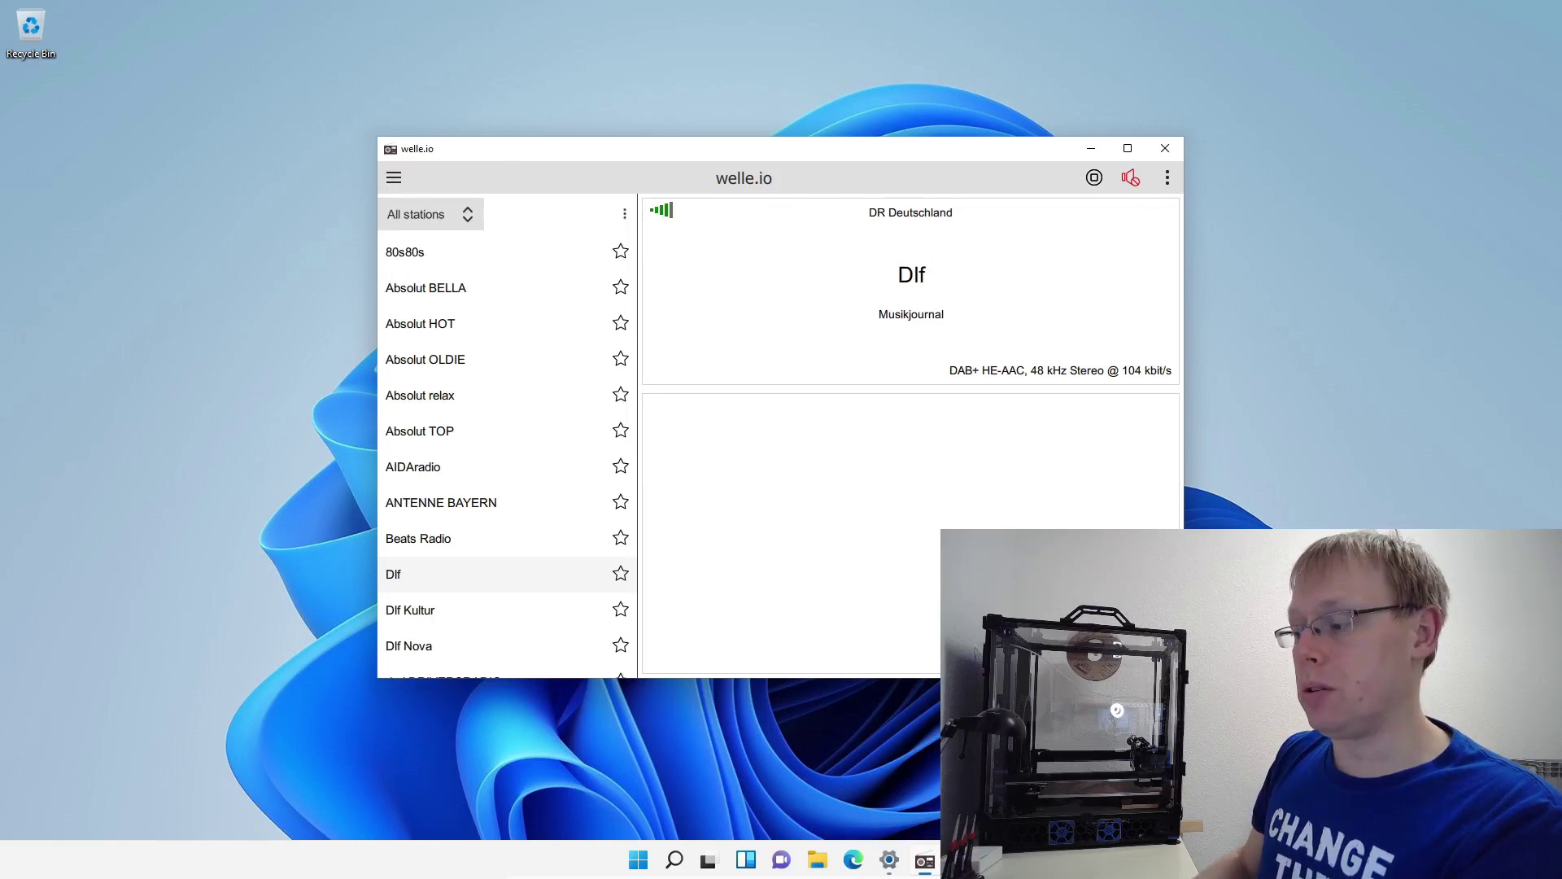
Try the station list in a narrow, taller portrait window and restore the window's original width.
{"action": "left_click_drag", "start_coordinate": [1185, 679], "coordinate": [807, 779]}
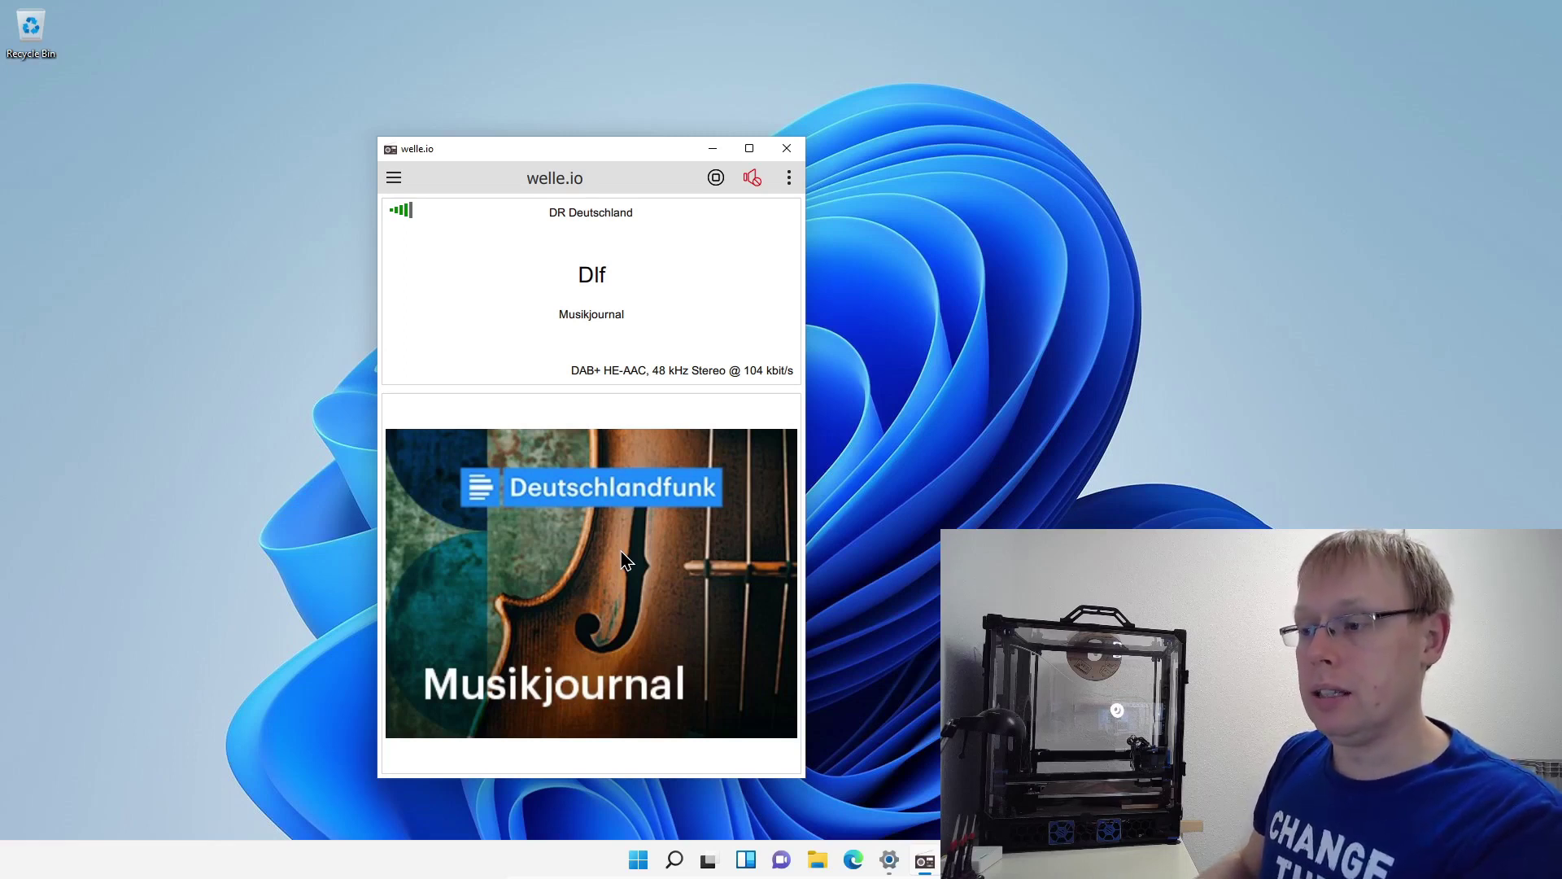
{"action": "left_click", "coordinate": [393, 178]}
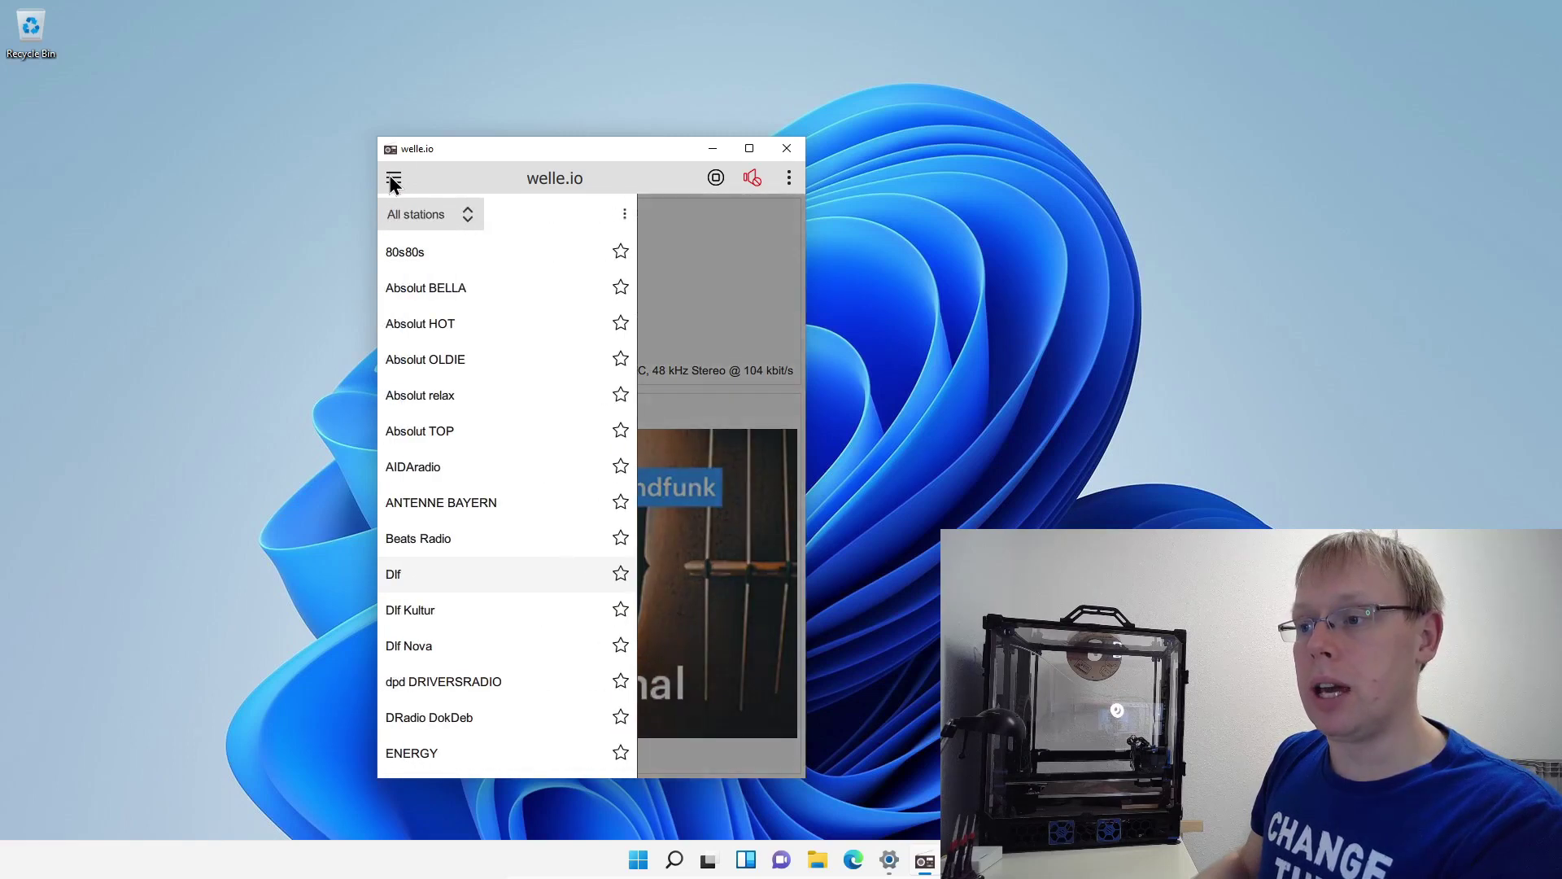
{"action": "scroll", "coordinate": [480, 350], "scroll_direction": "down", "scroll_amount": 5}
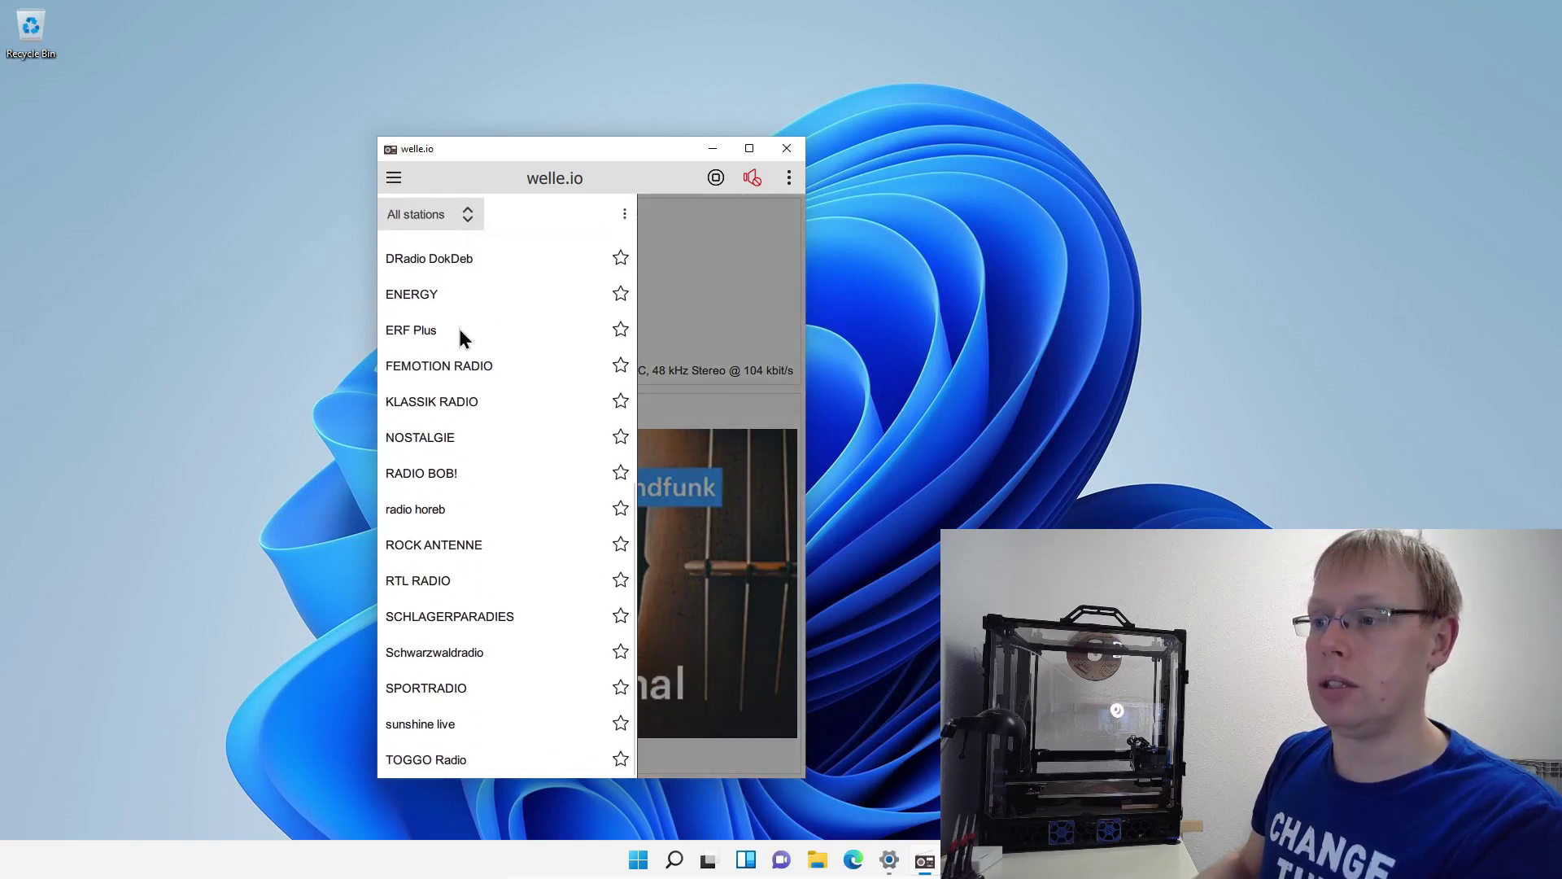
{"action": "left_click", "coordinate": [394, 179]}
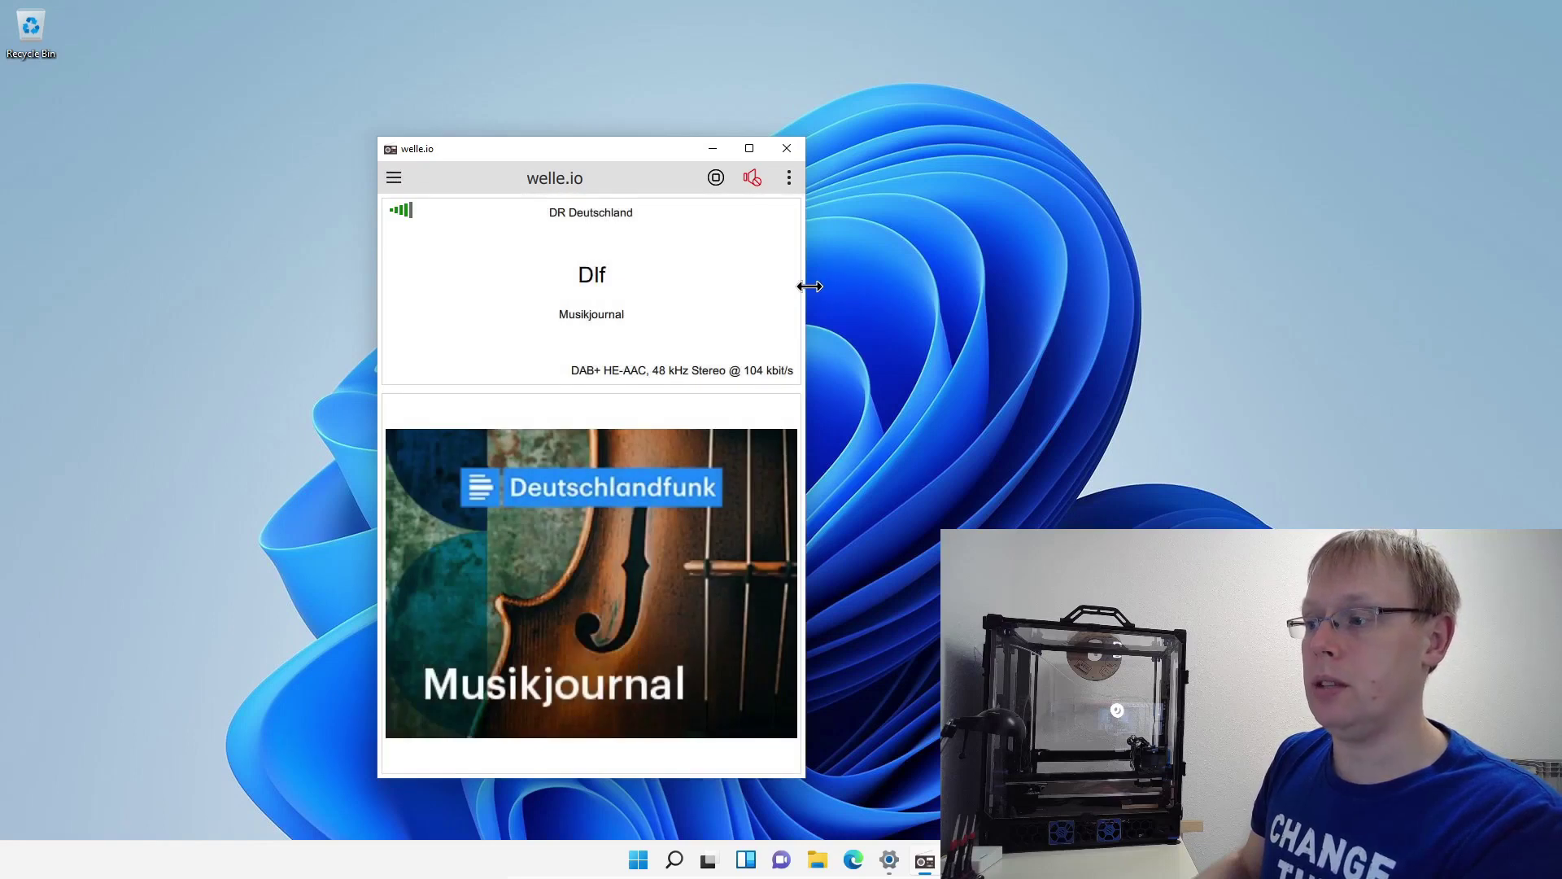
{"action": "left_click_drag", "start_coordinate": [804, 288], "coordinate": [1185, 337]}
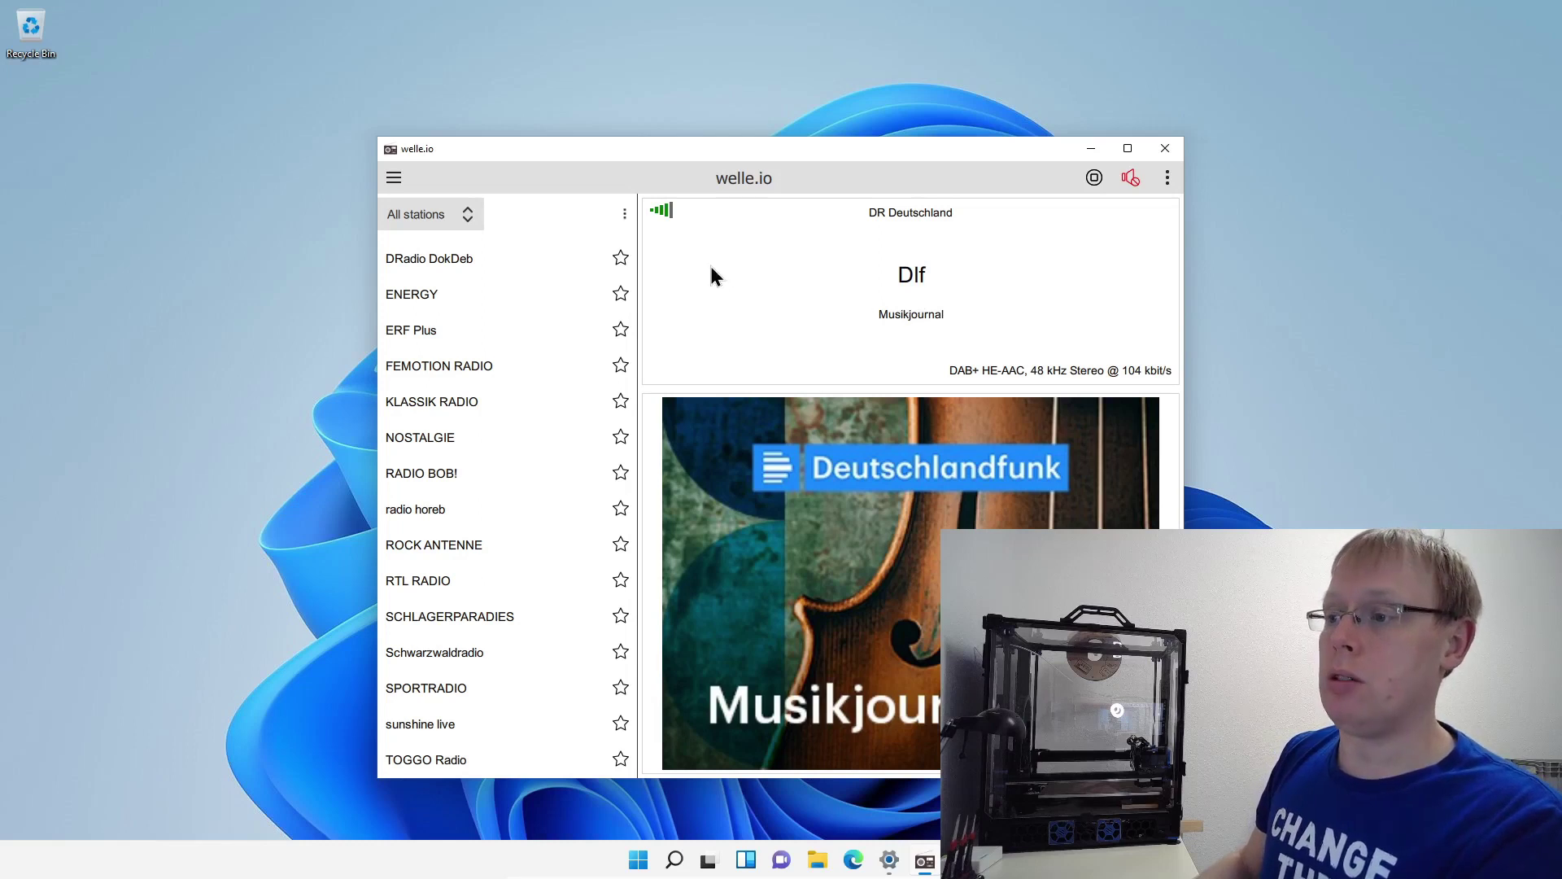
Enable "Automatic start playing last station" in the station settings, and close and relaunch welle.io to test it.
{"action": "left_click", "coordinate": [625, 214]}
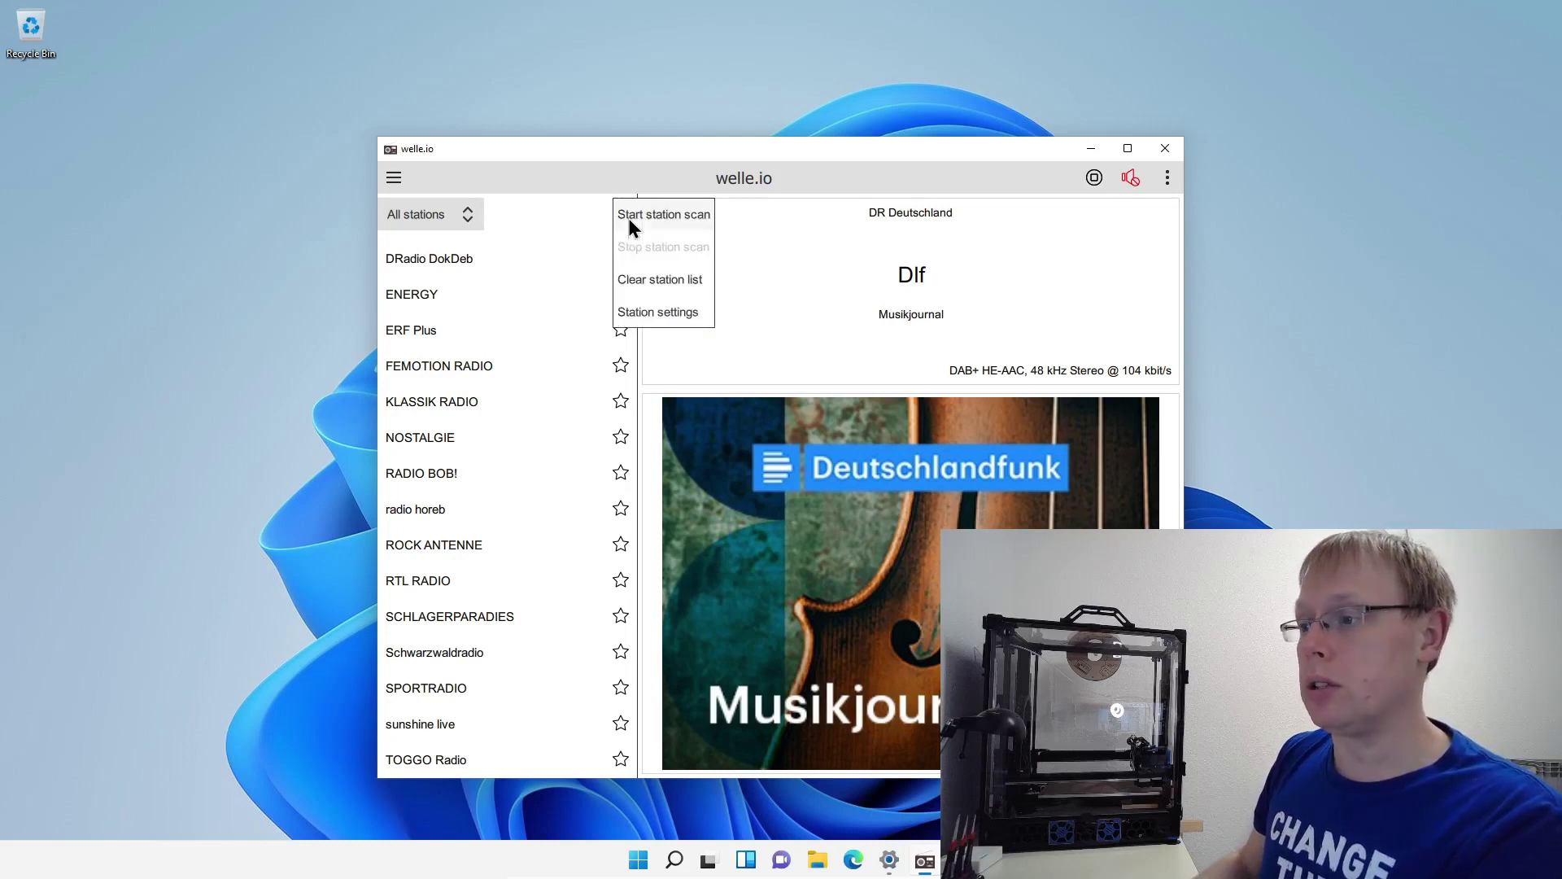
{"action": "left_click", "coordinate": [655, 316]}
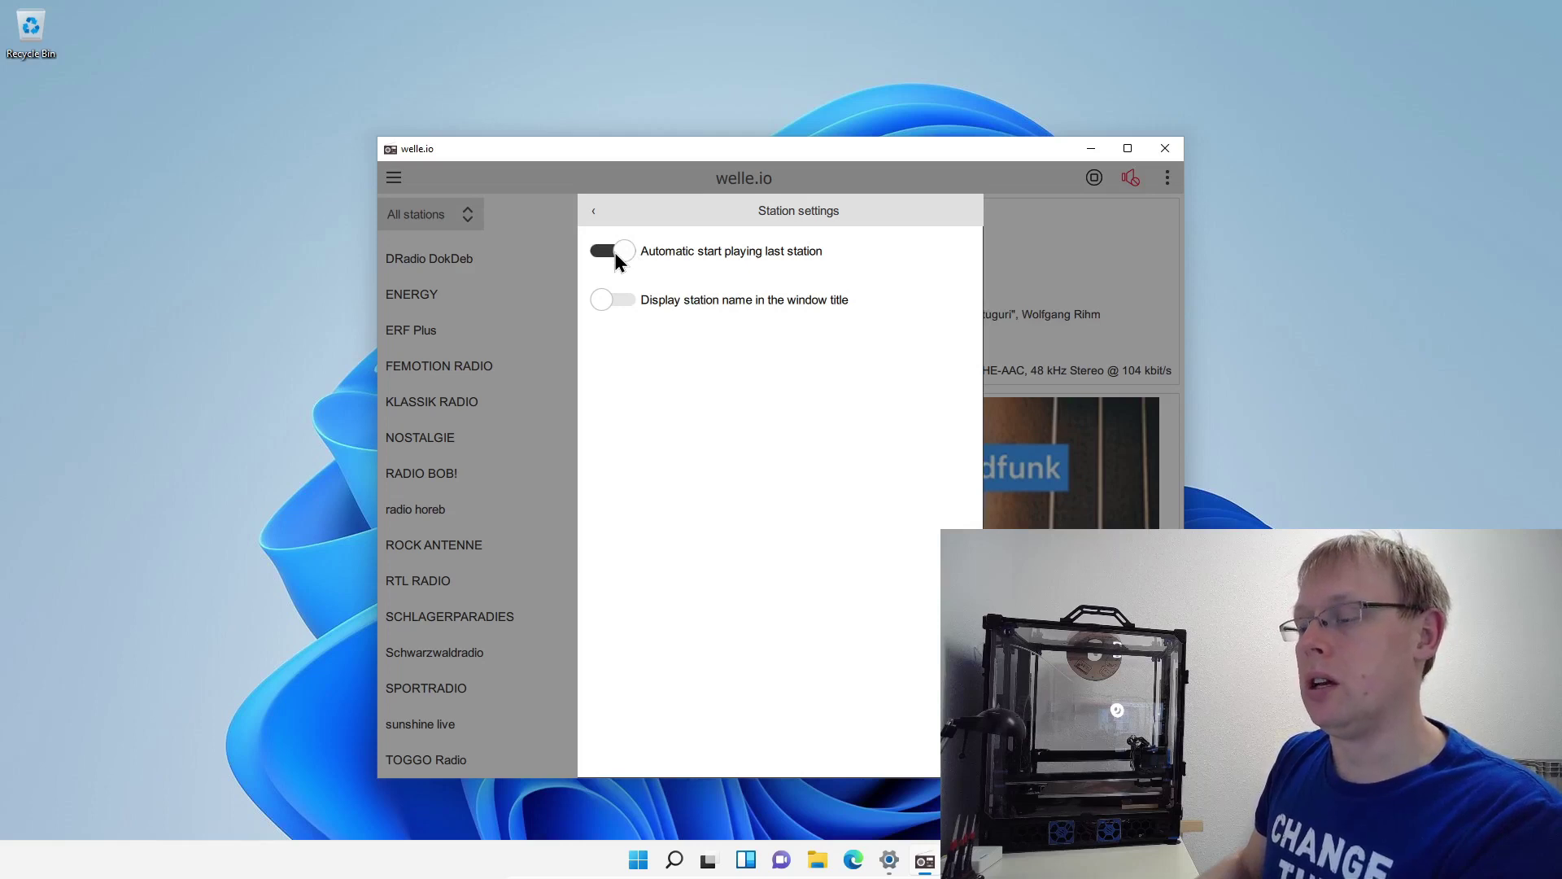
{"action": "left_click", "coordinate": [1165, 149]}
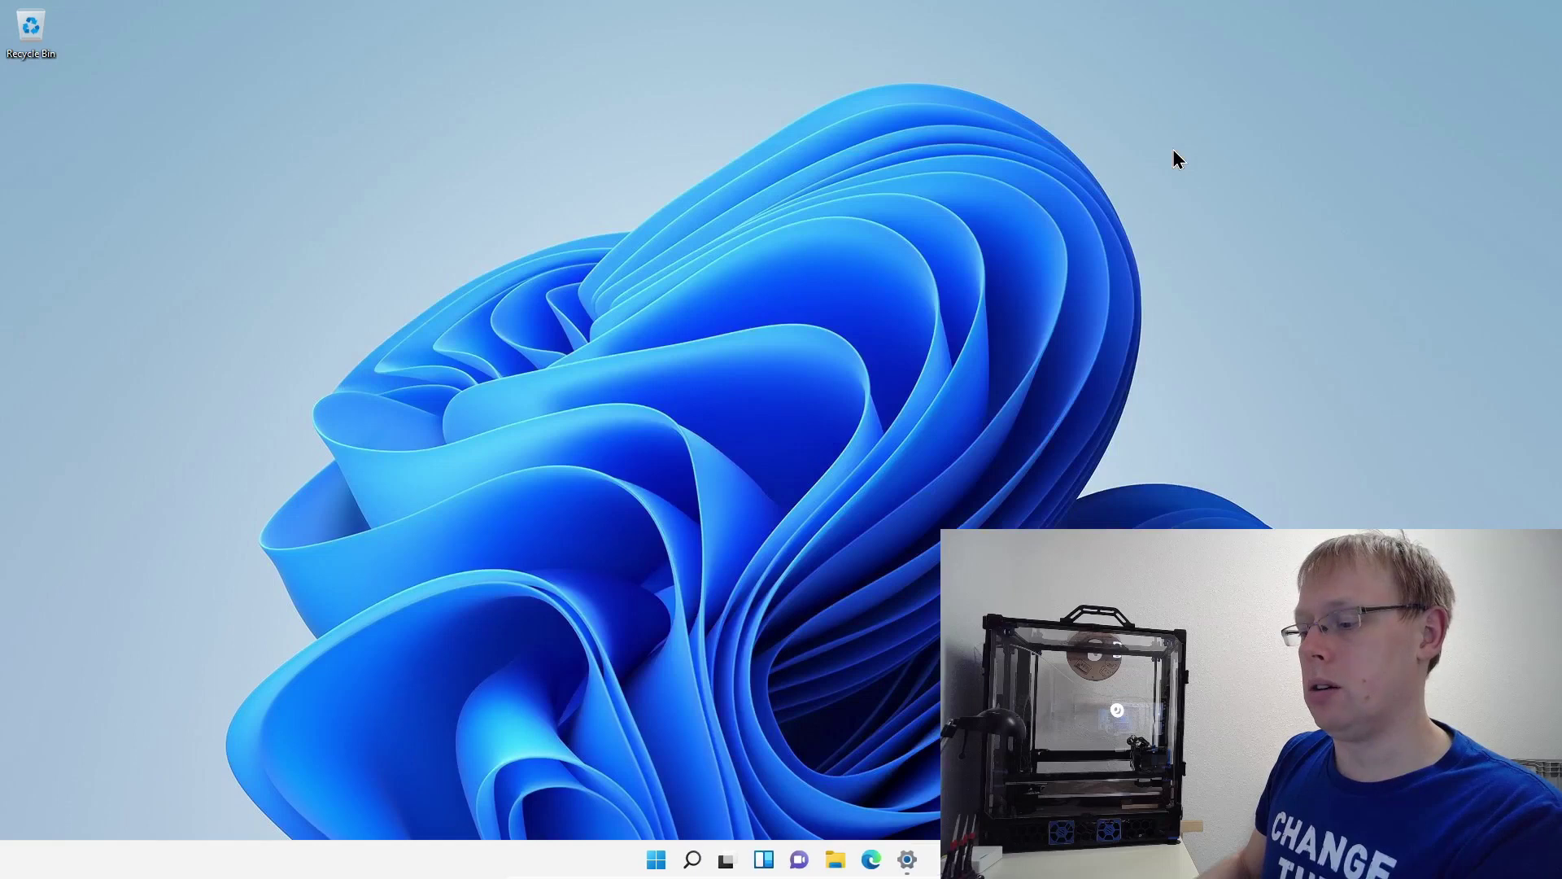
{"action": "left_click", "coordinate": [656, 859]}
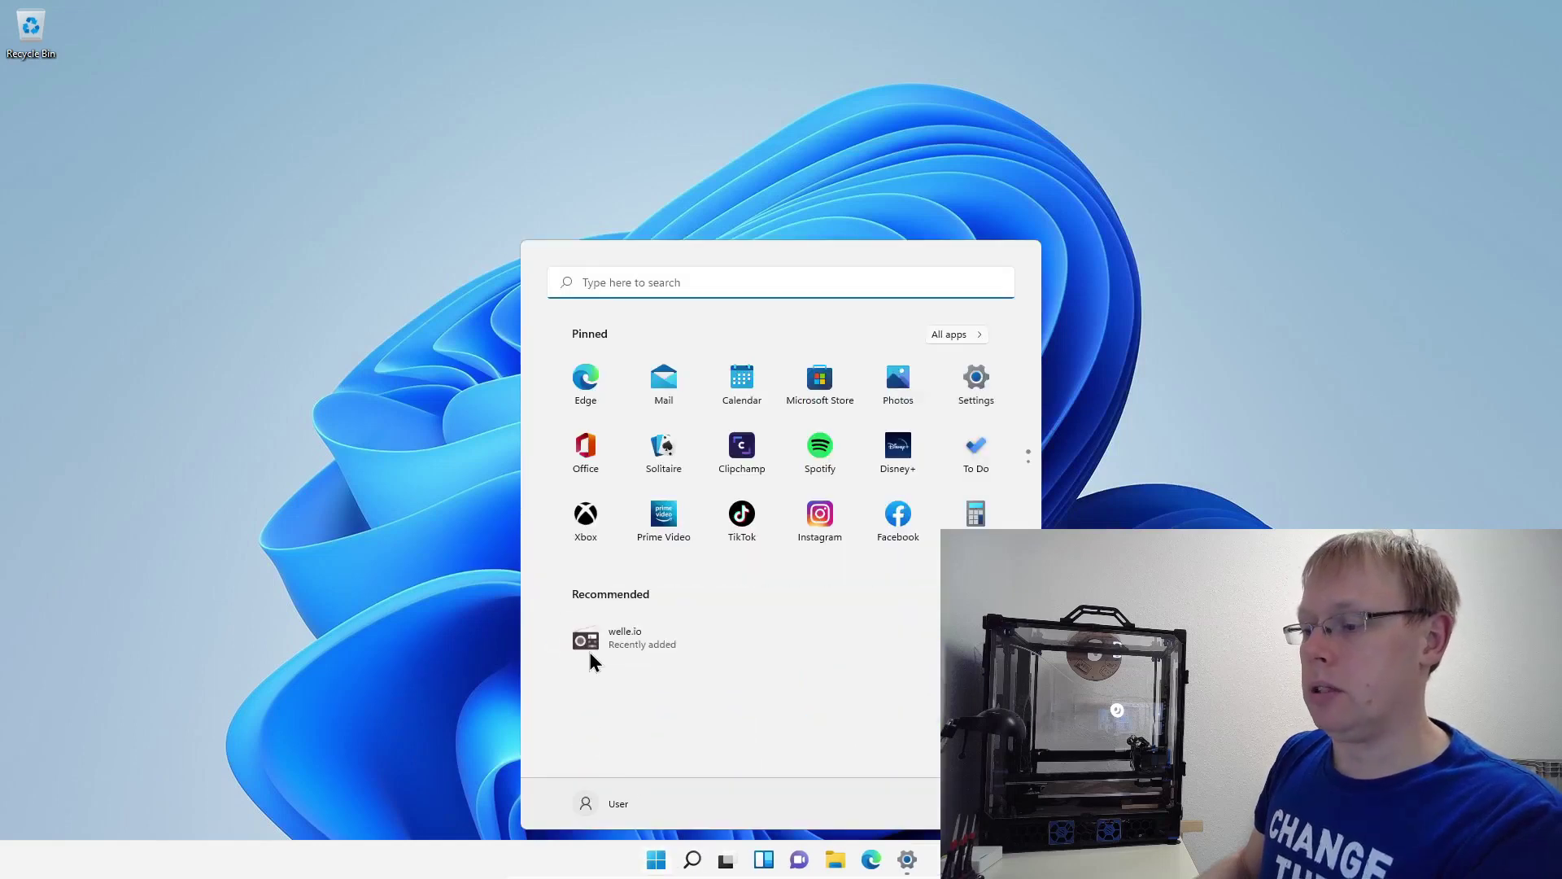
{"action": "left_click", "coordinate": [590, 647]}
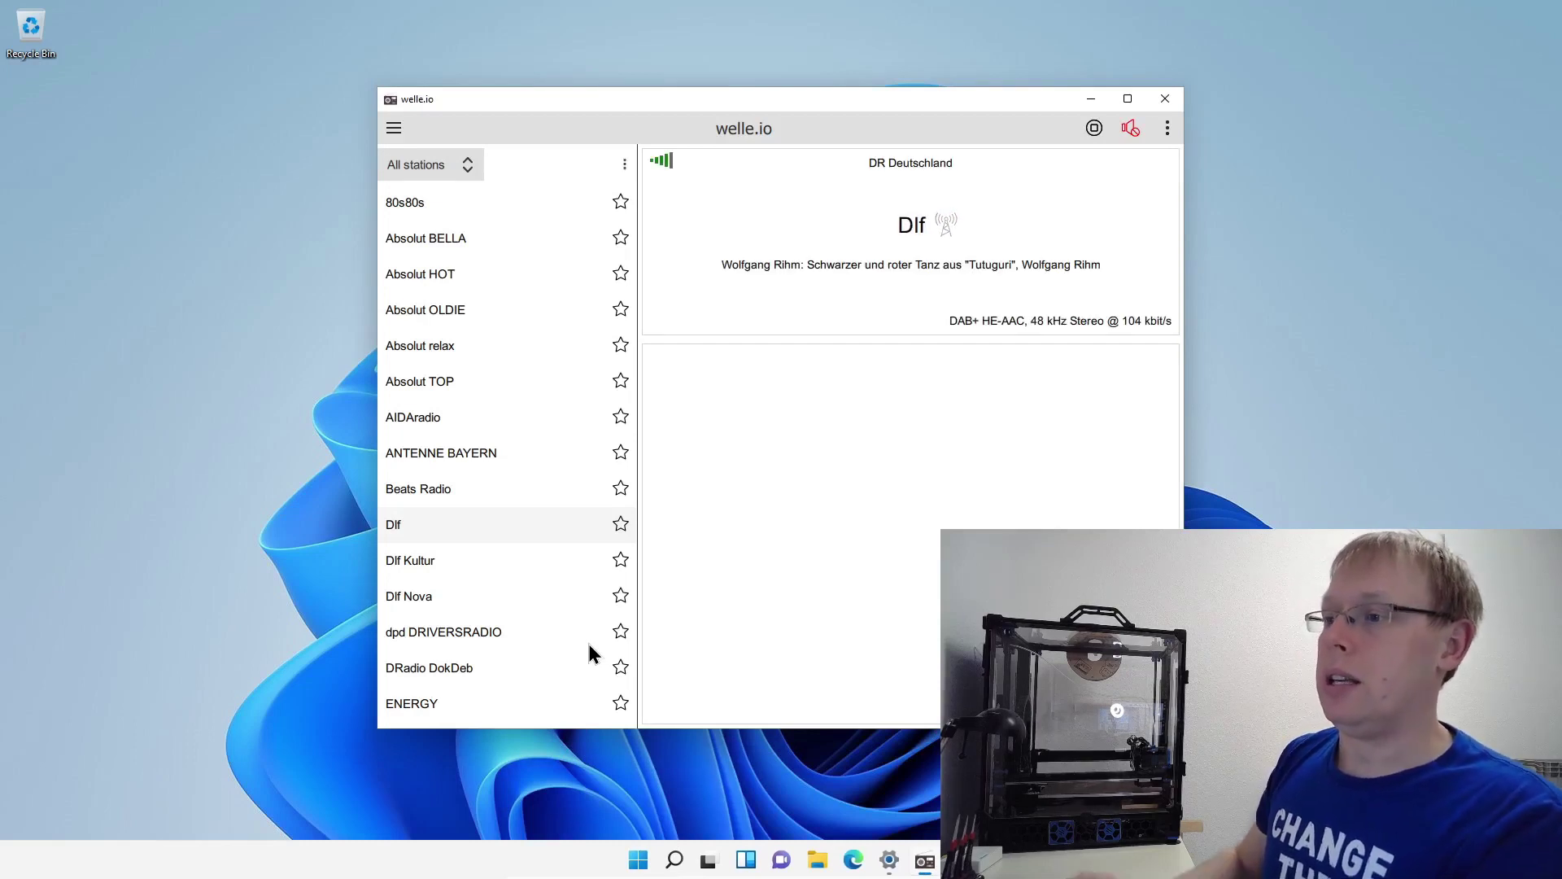
Try the "Display station name in the window title" option in the station settings and switch it off again.
{"action": "left_click", "coordinate": [623, 164]}
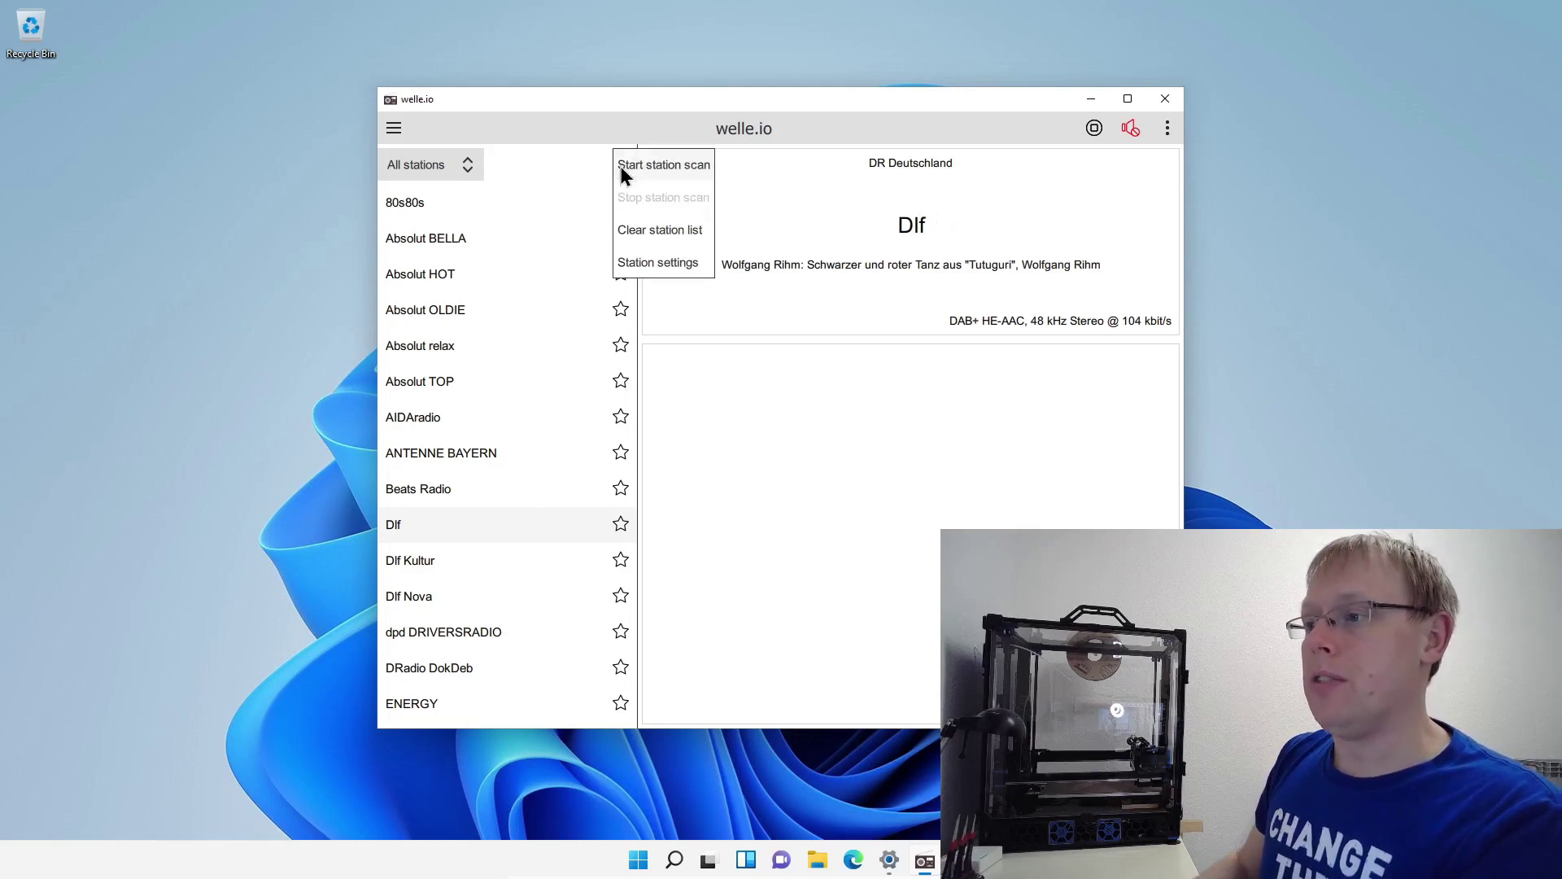
{"action": "left_click", "coordinate": [646, 258]}
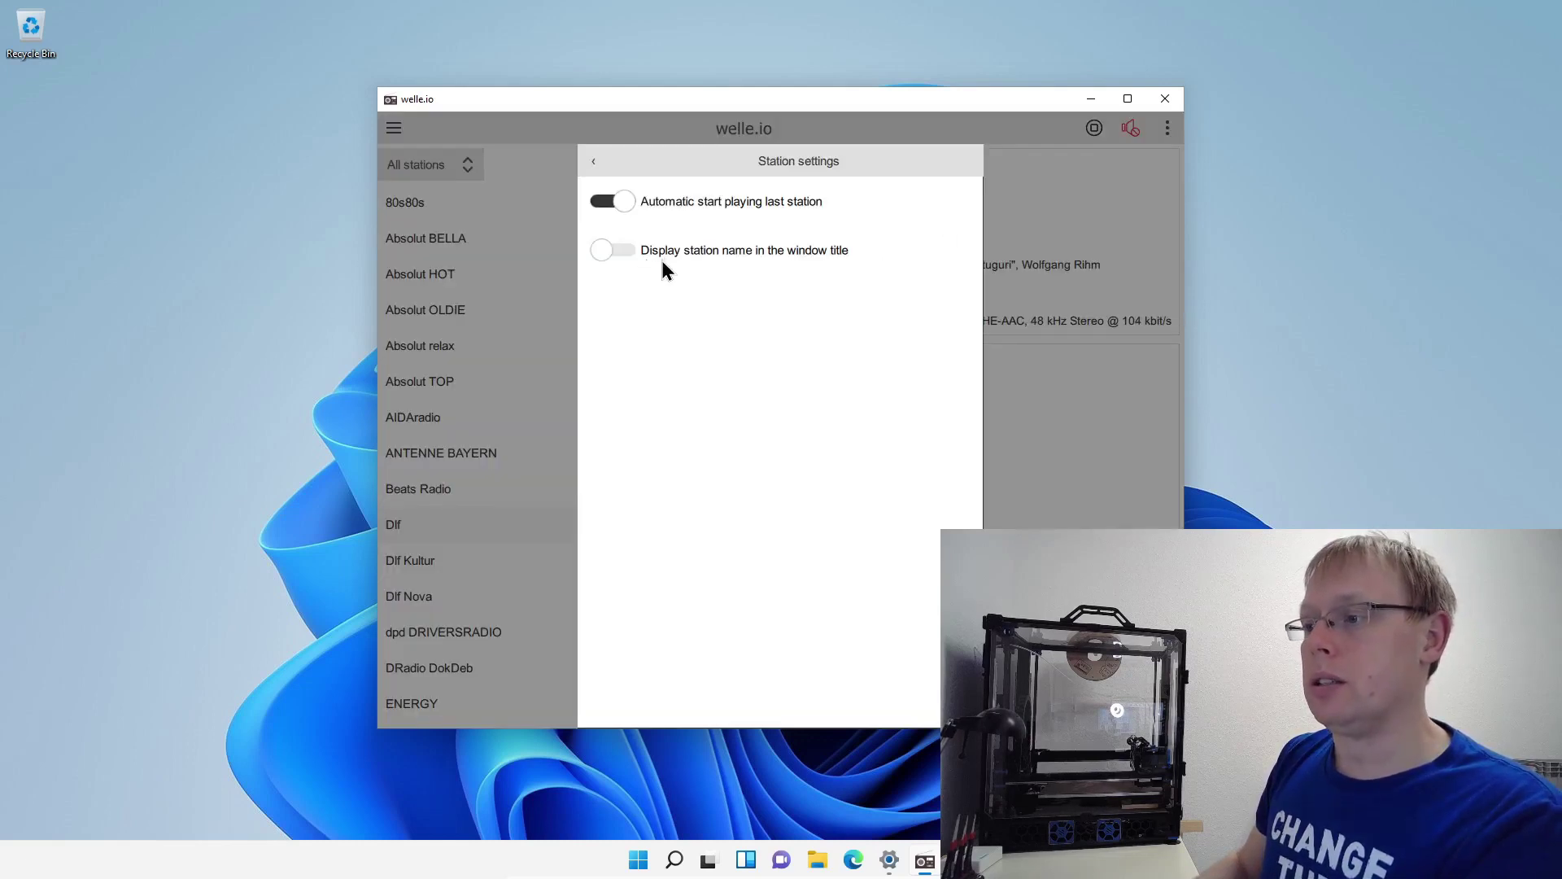
{"action": "left_click", "coordinate": [621, 249]}
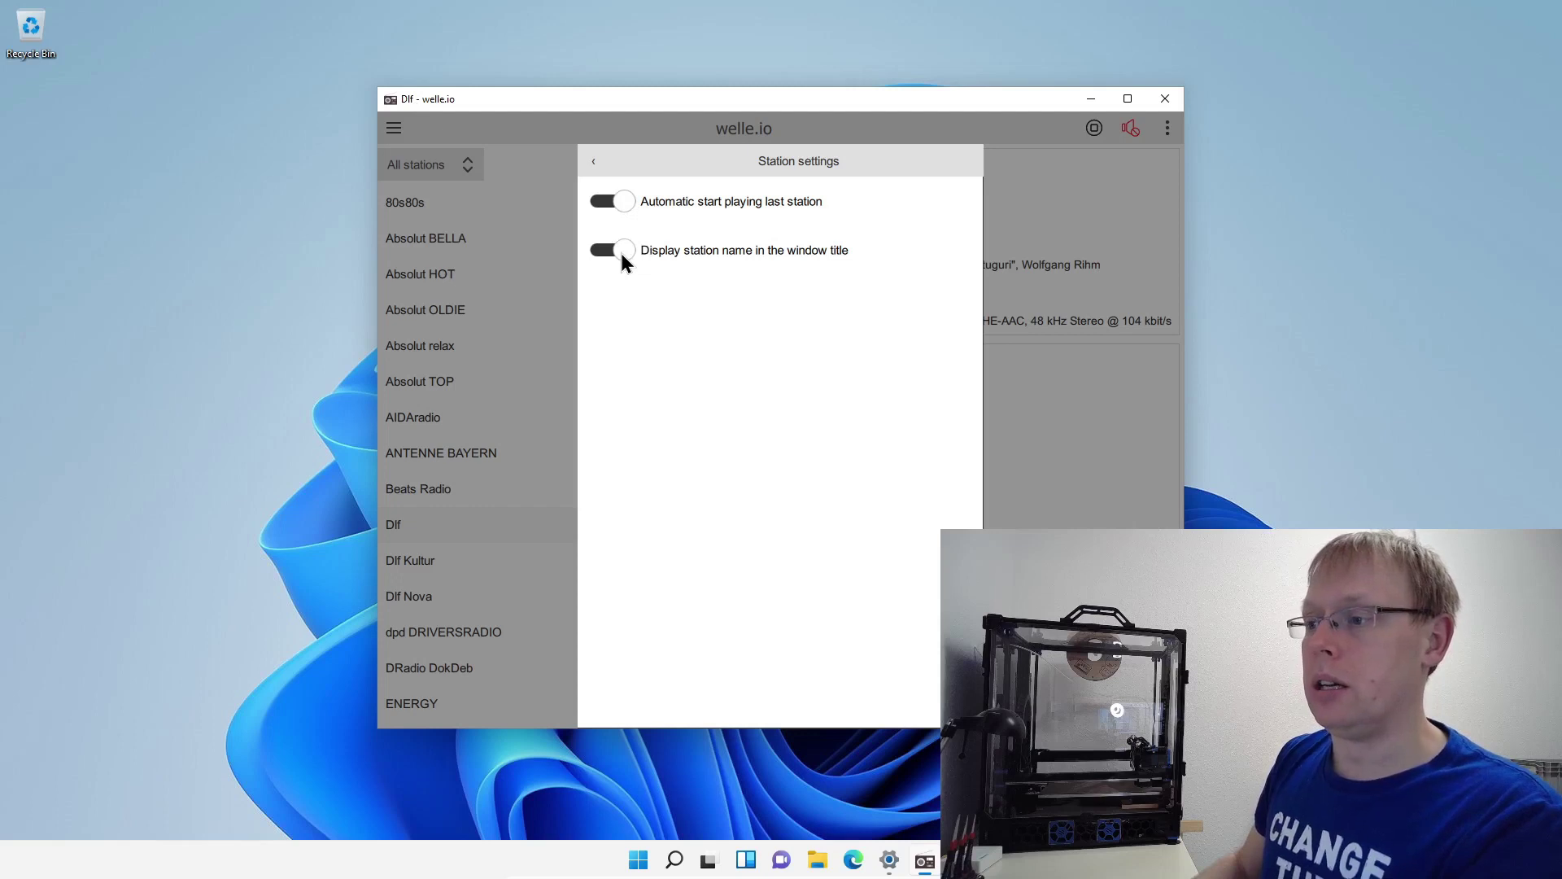
{"action": "left_click", "coordinate": [623, 256]}
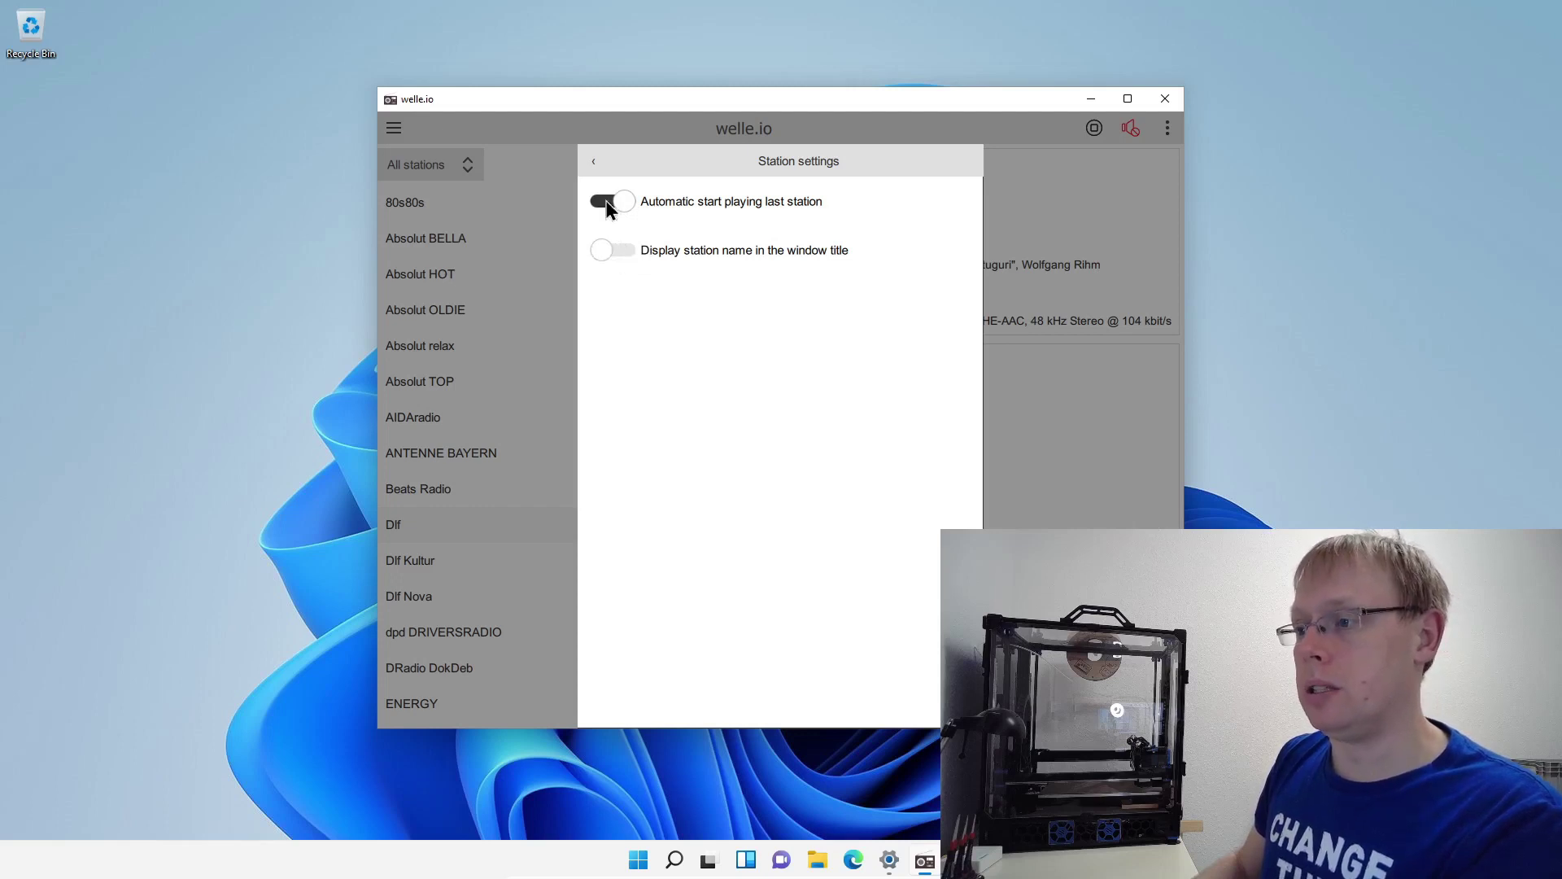
Leave the station settings, open the general settings, and review the available interface languages without changing the selection.
{"action": "left_click", "coordinate": [592, 161]}
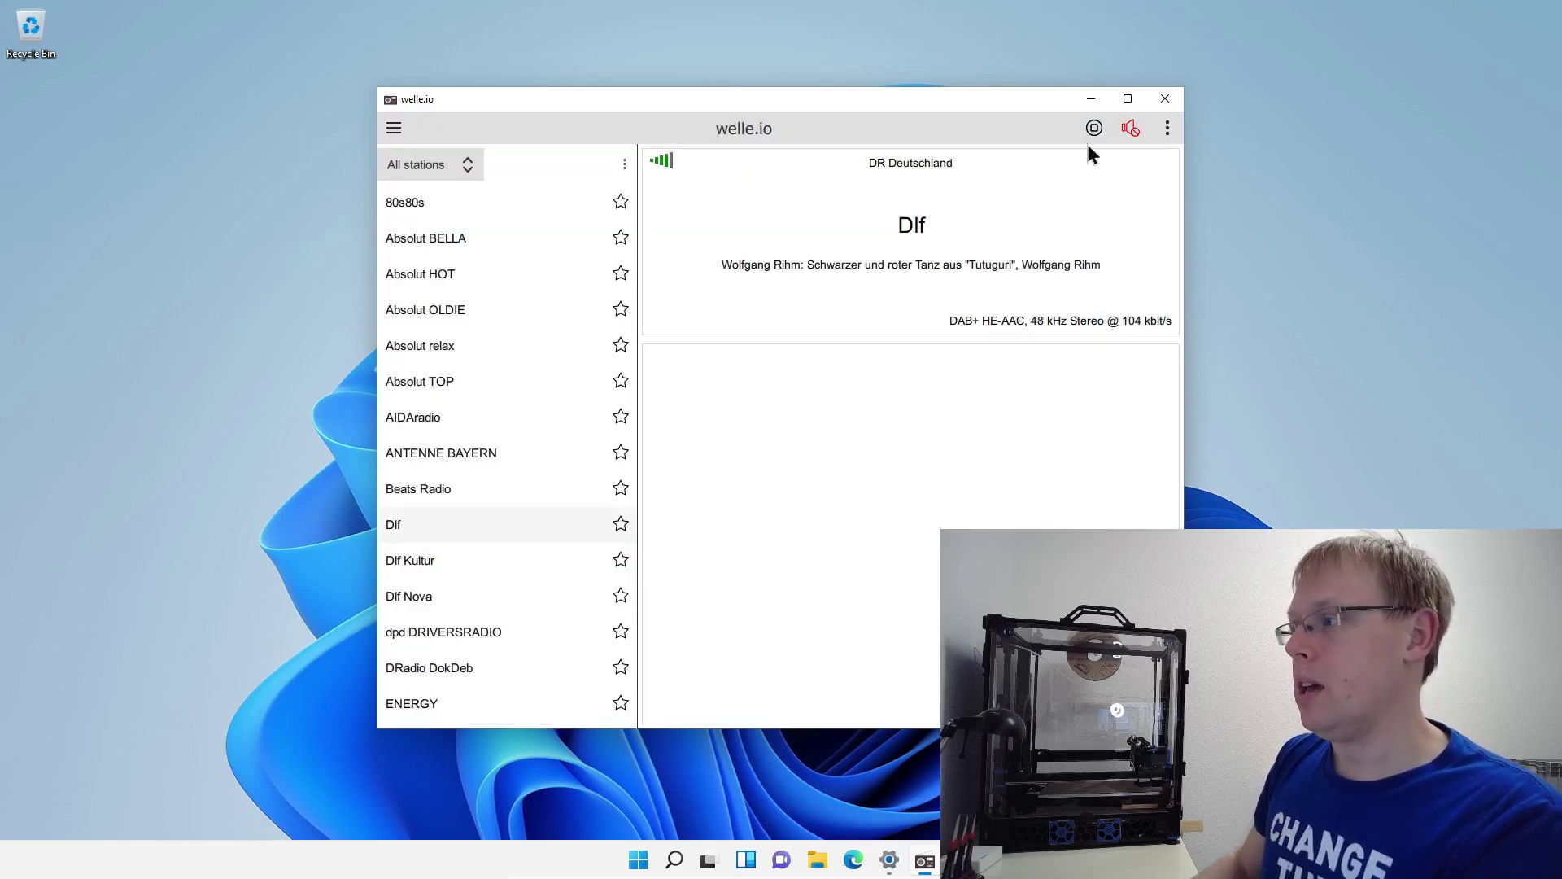
{"action": "left_click", "coordinate": [1167, 130]}
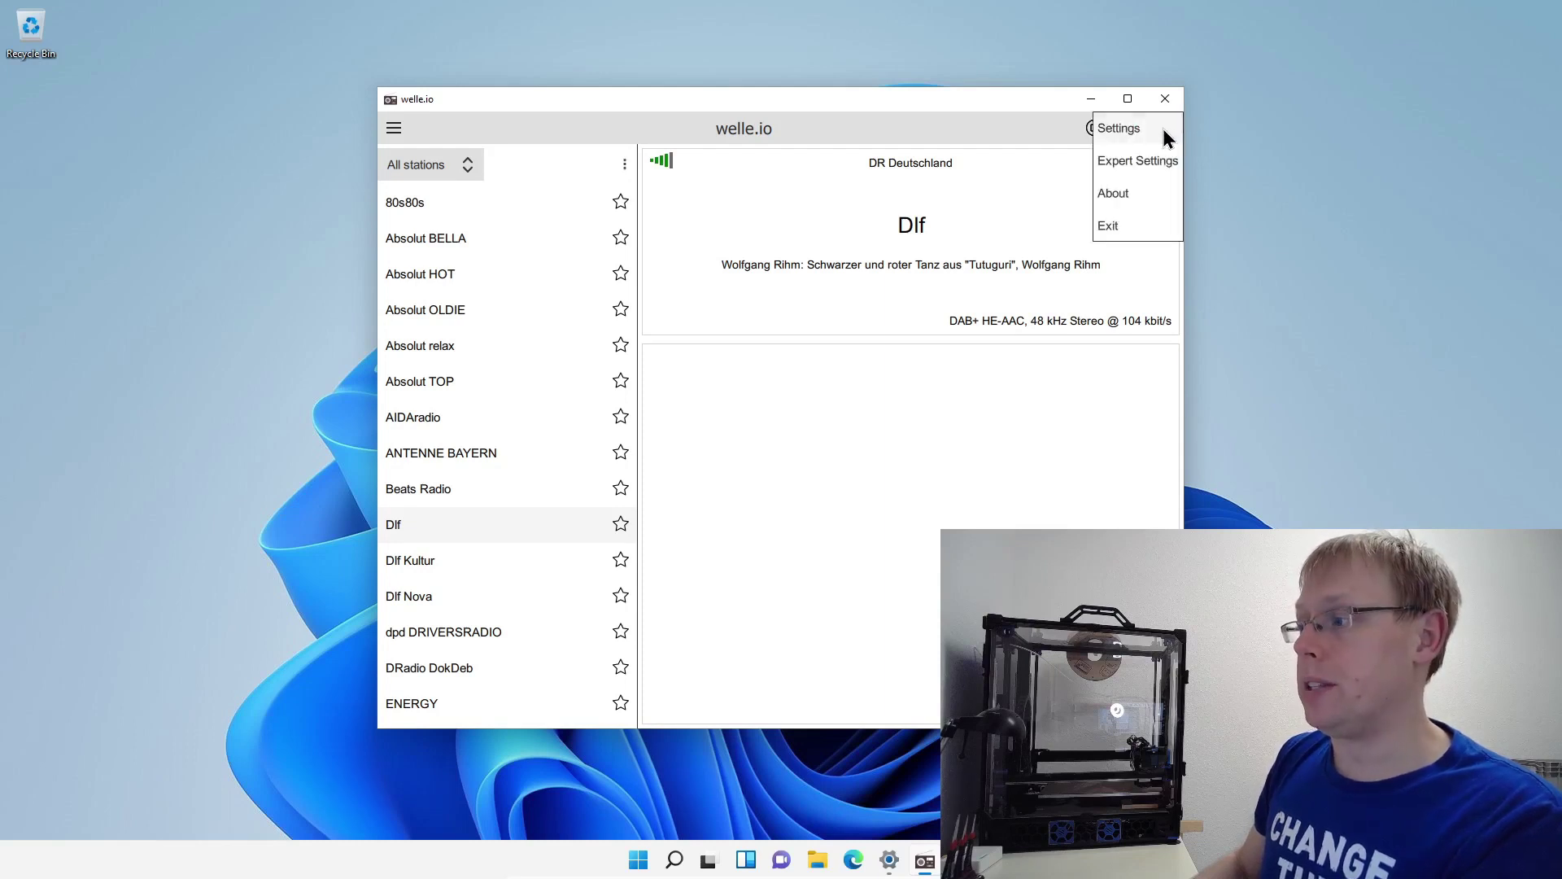
{"action": "left_click", "coordinate": [1164, 130]}
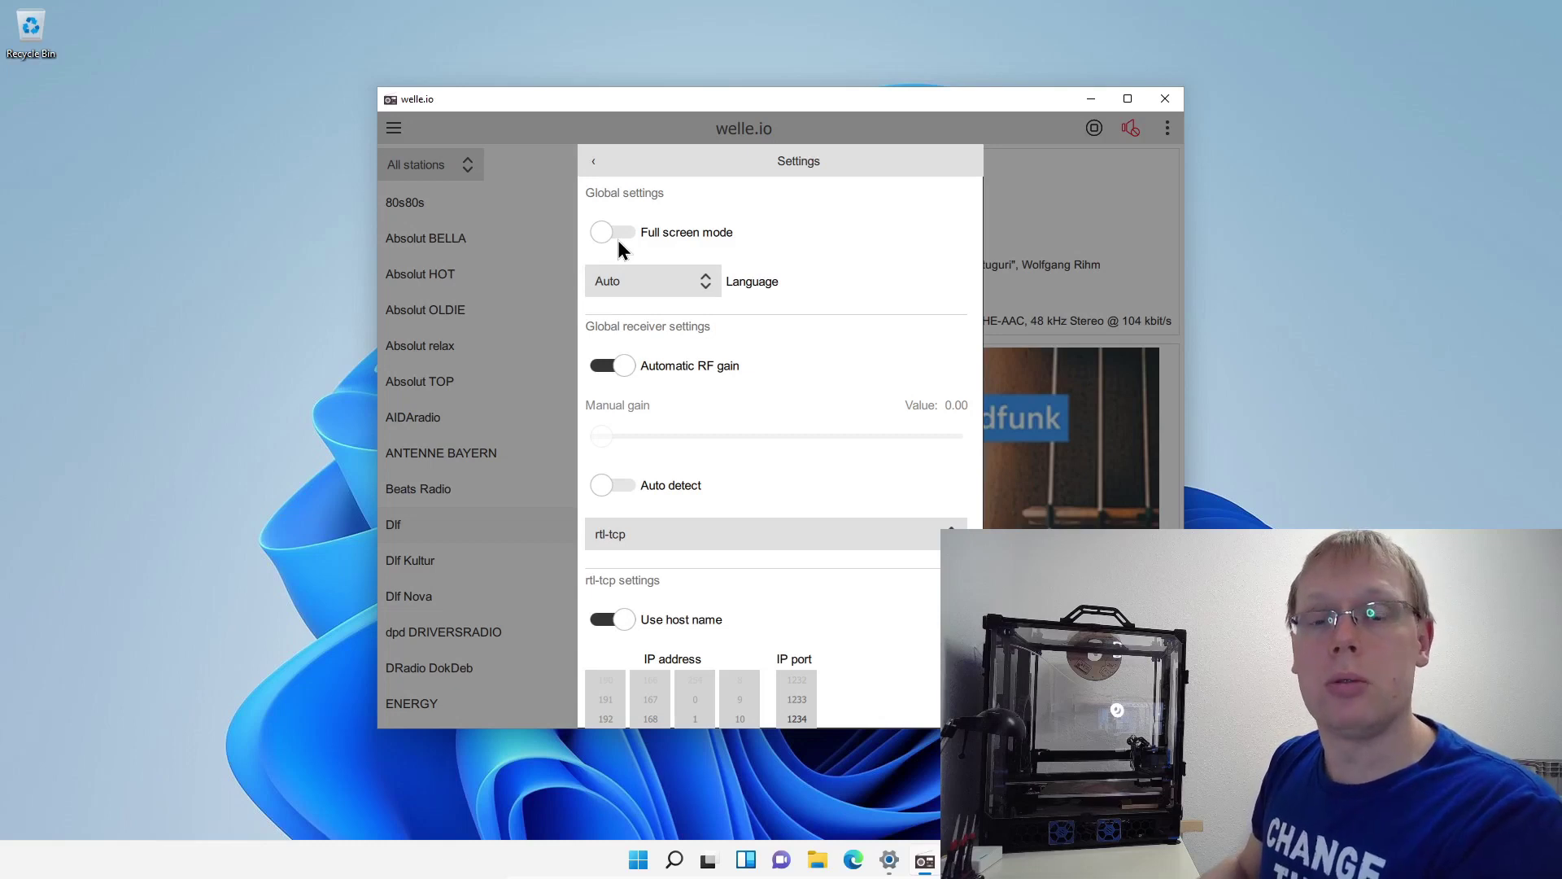
{"action": "left_click", "coordinate": [681, 274]}
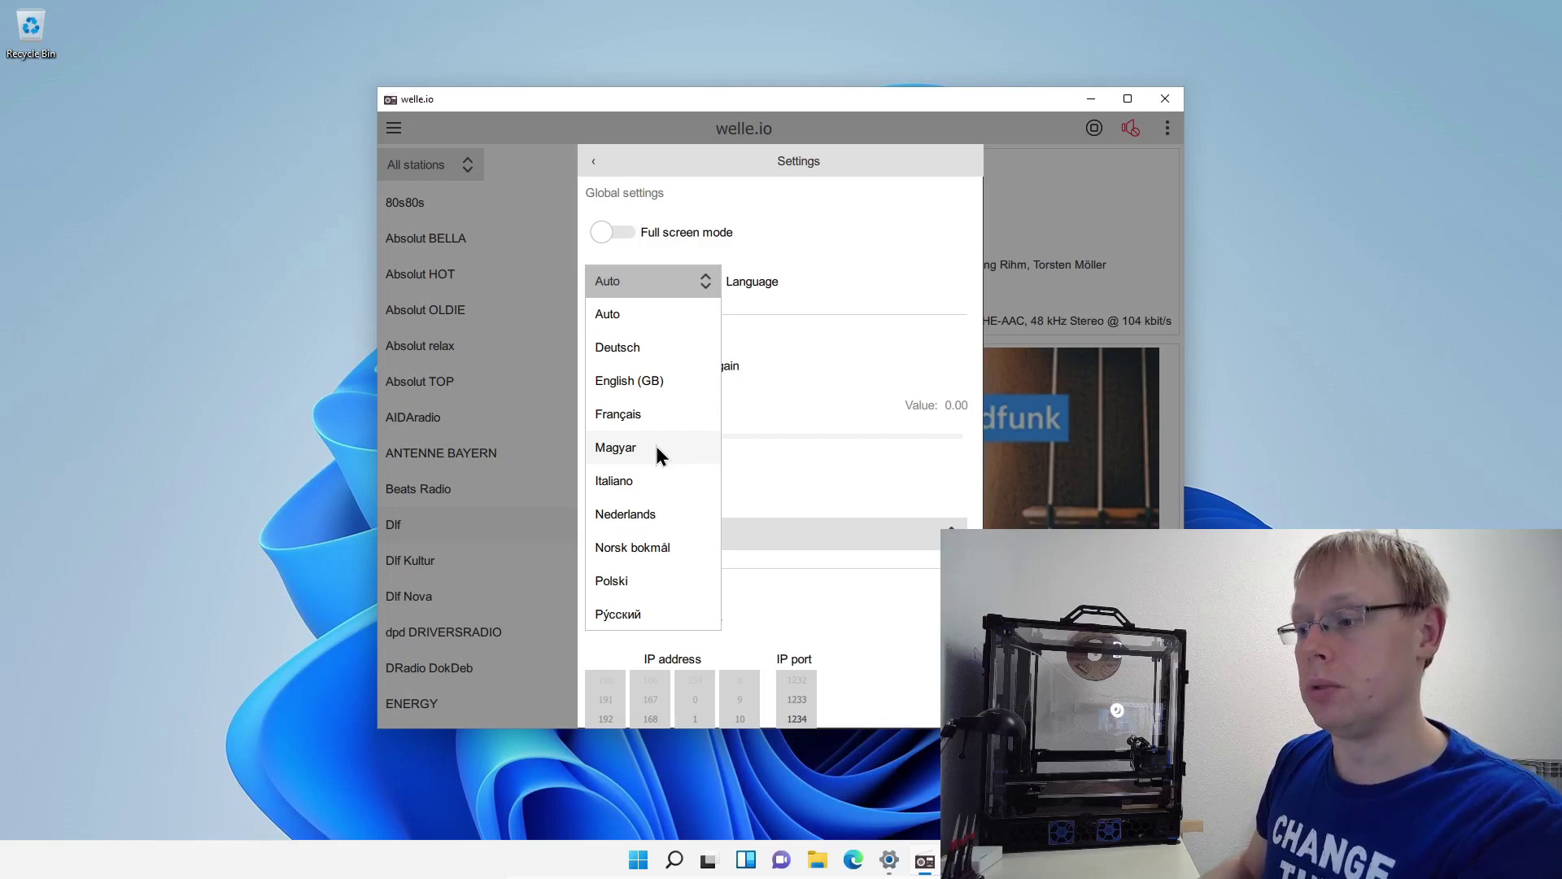
{"action": "left_click", "coordinate": [778, 319]}
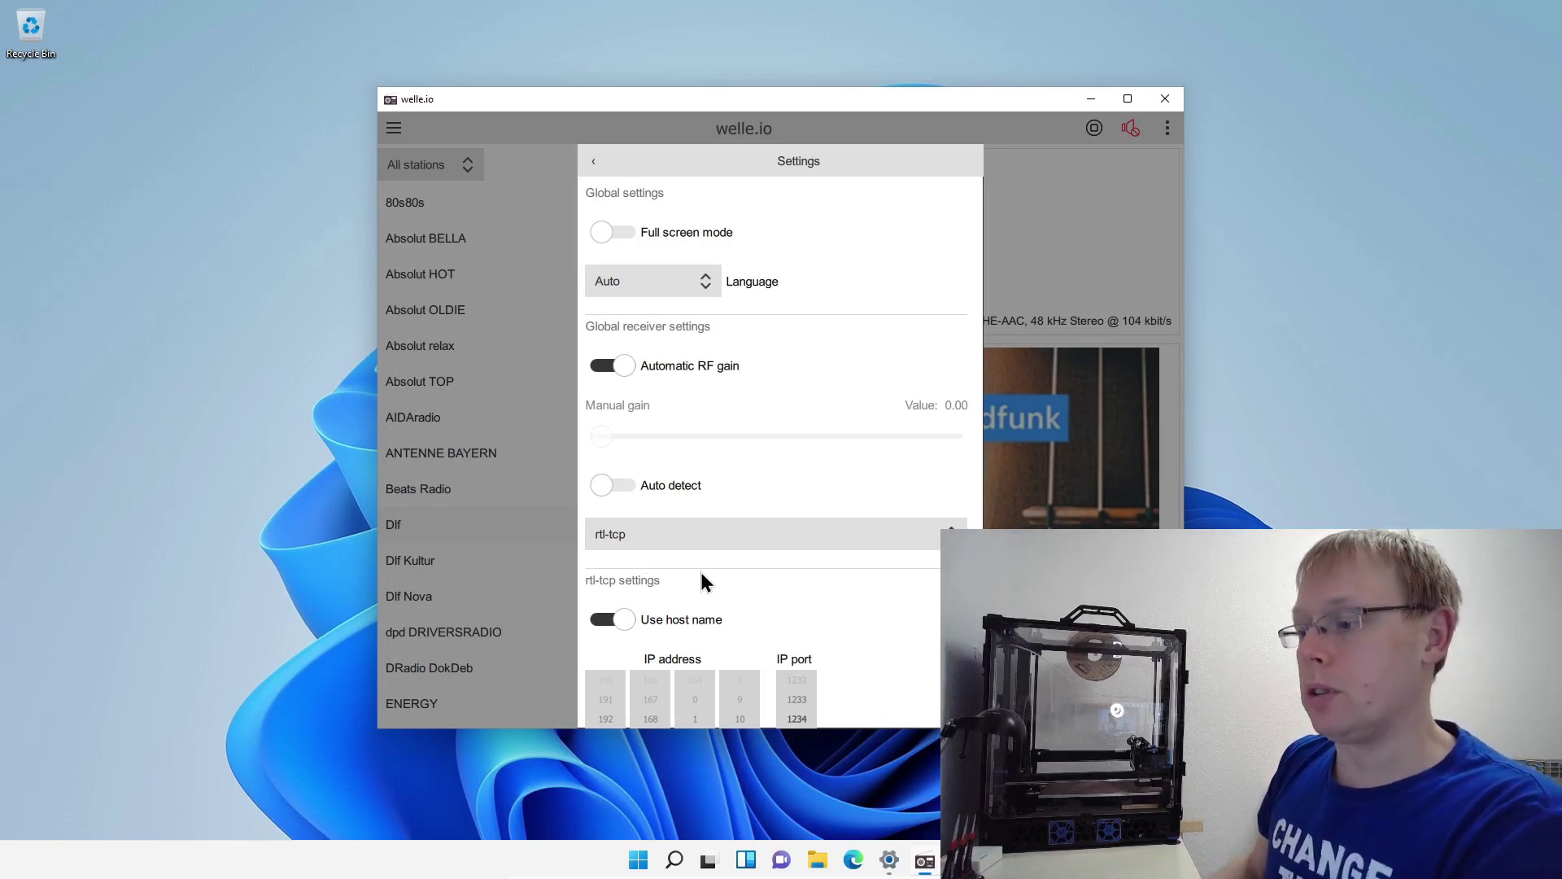
Review the receiver device choices in the global receiver settings and keep rtl-tcp selected.
{"action": "scroll", "coordinate": [712, 580], "scroll_direction": "down", "scroll_amount": 3}
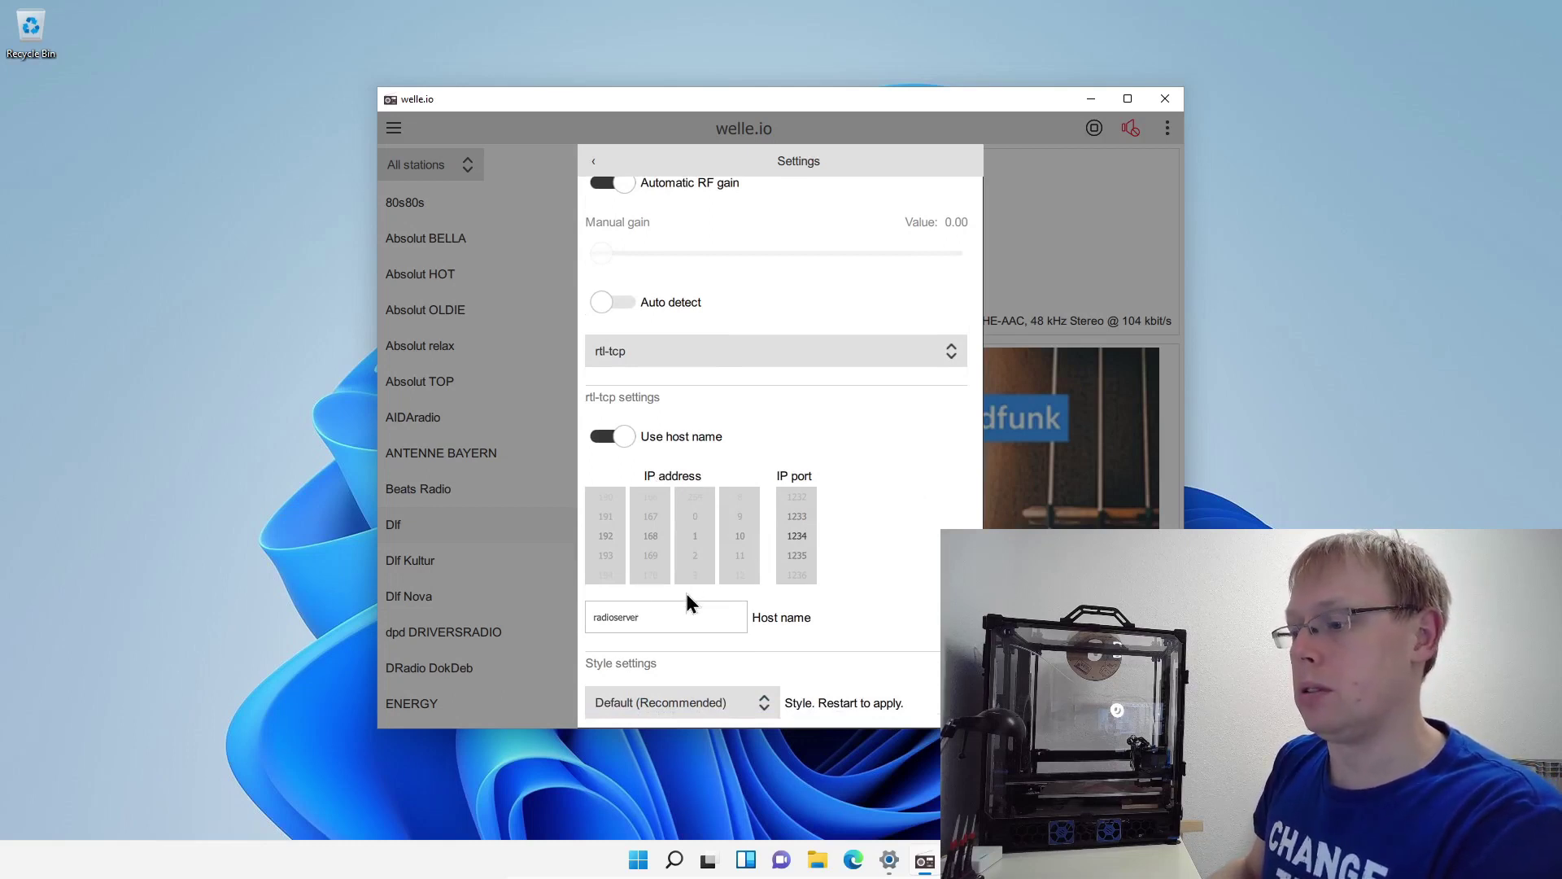
{"action": "left_click", "coordinate": [939, 359]}
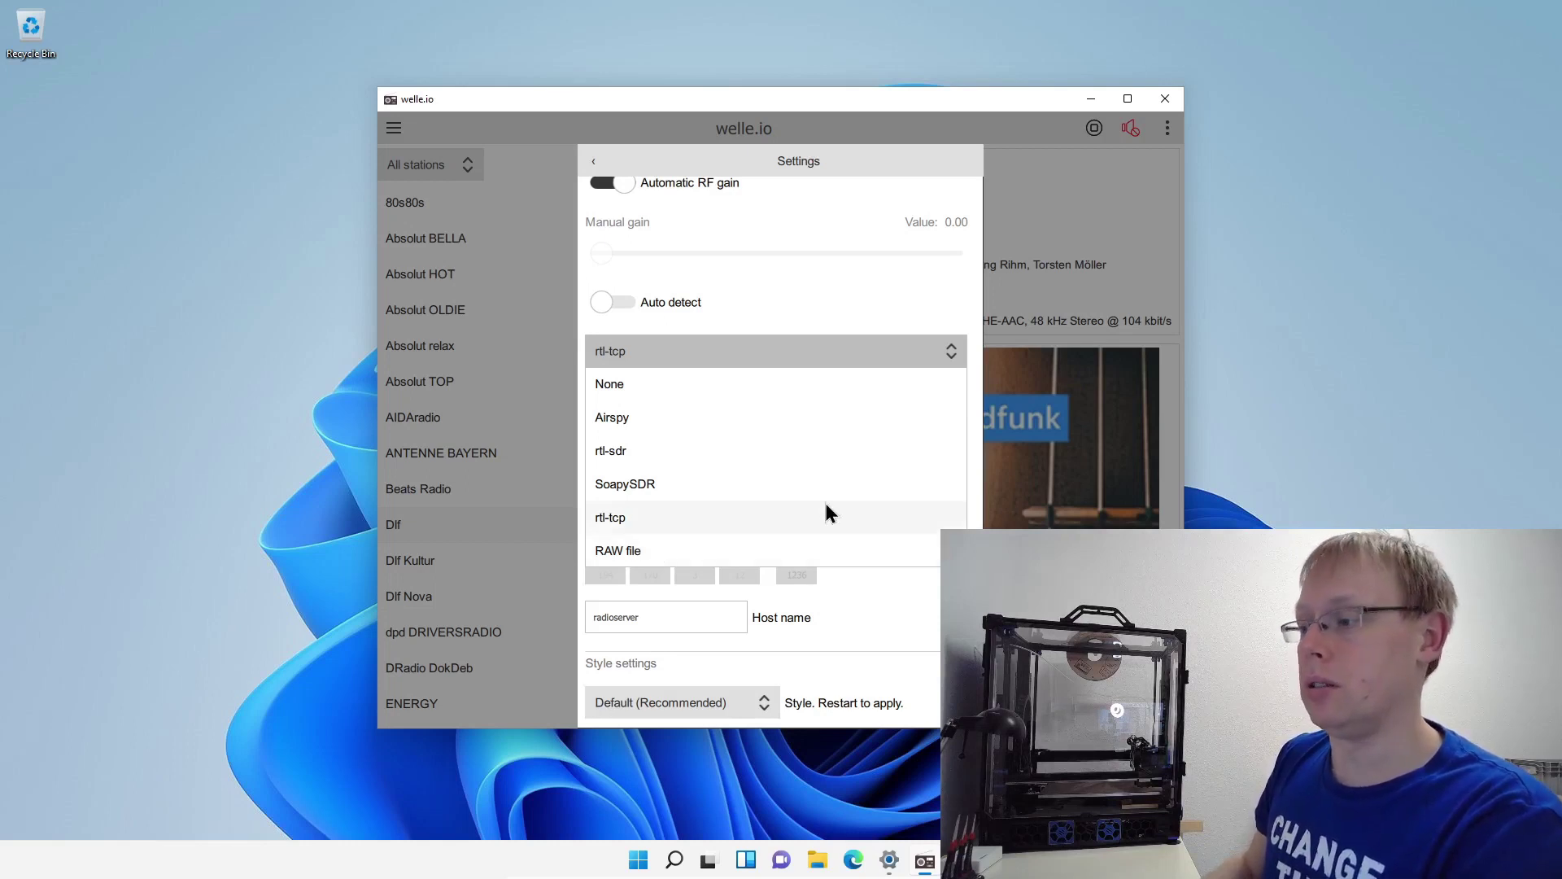
{"action": "left_click", "coordinate": [927, 516]}
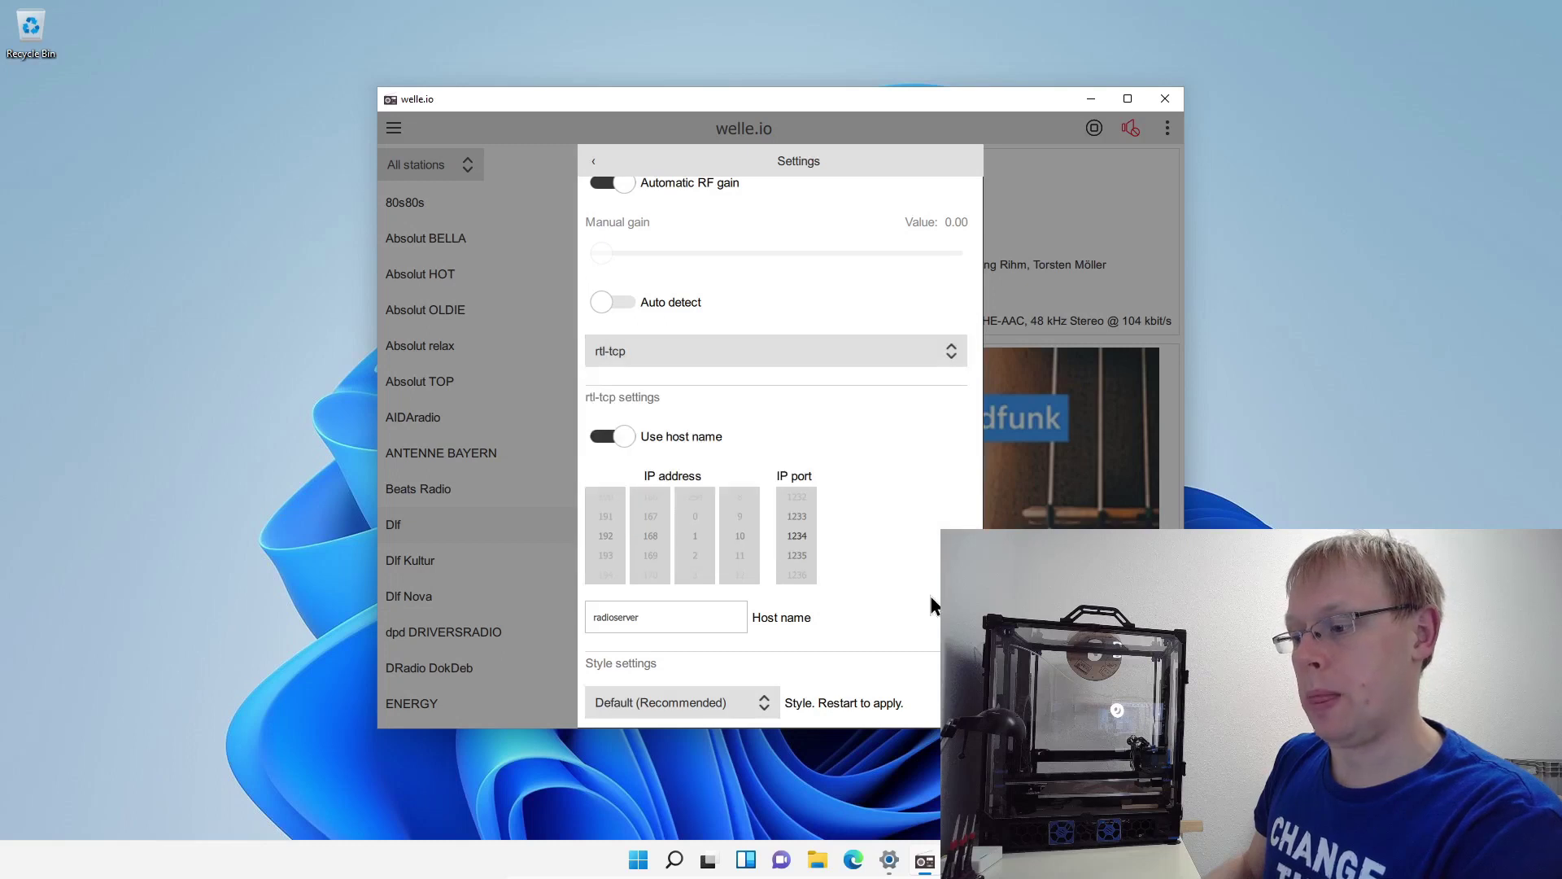
Review the available style choices in the style settings, keep Default (Recommended), and close the settings.
{"action": "scroll", "coordinate": [930, 589], "scroll_direction": "down", "scroll_amount": 1}
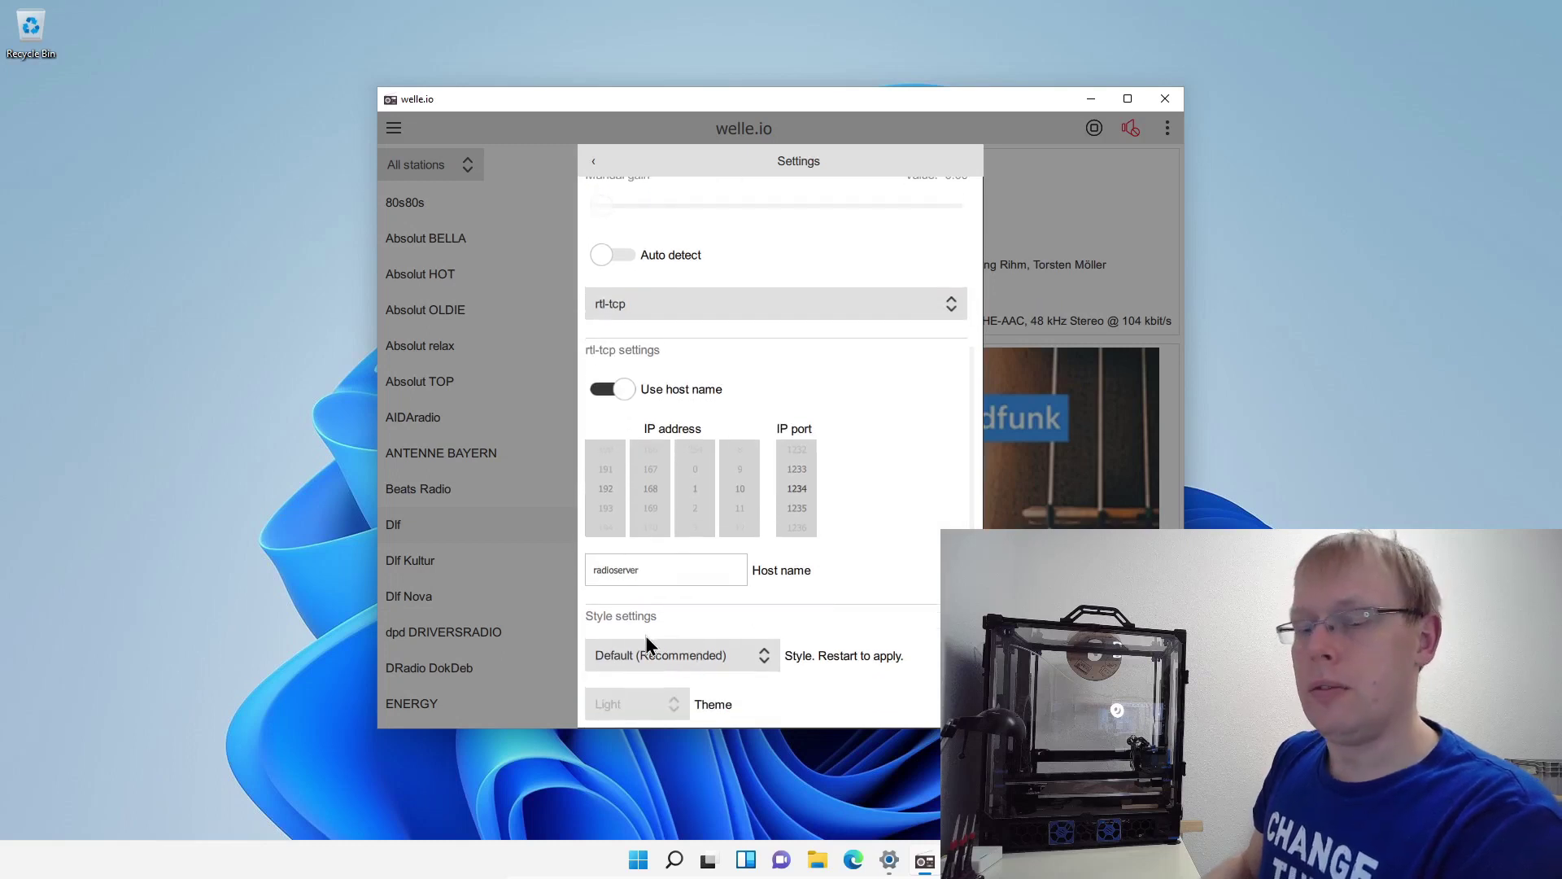
{"action": "left_click", "coordinate": [754, 656]}
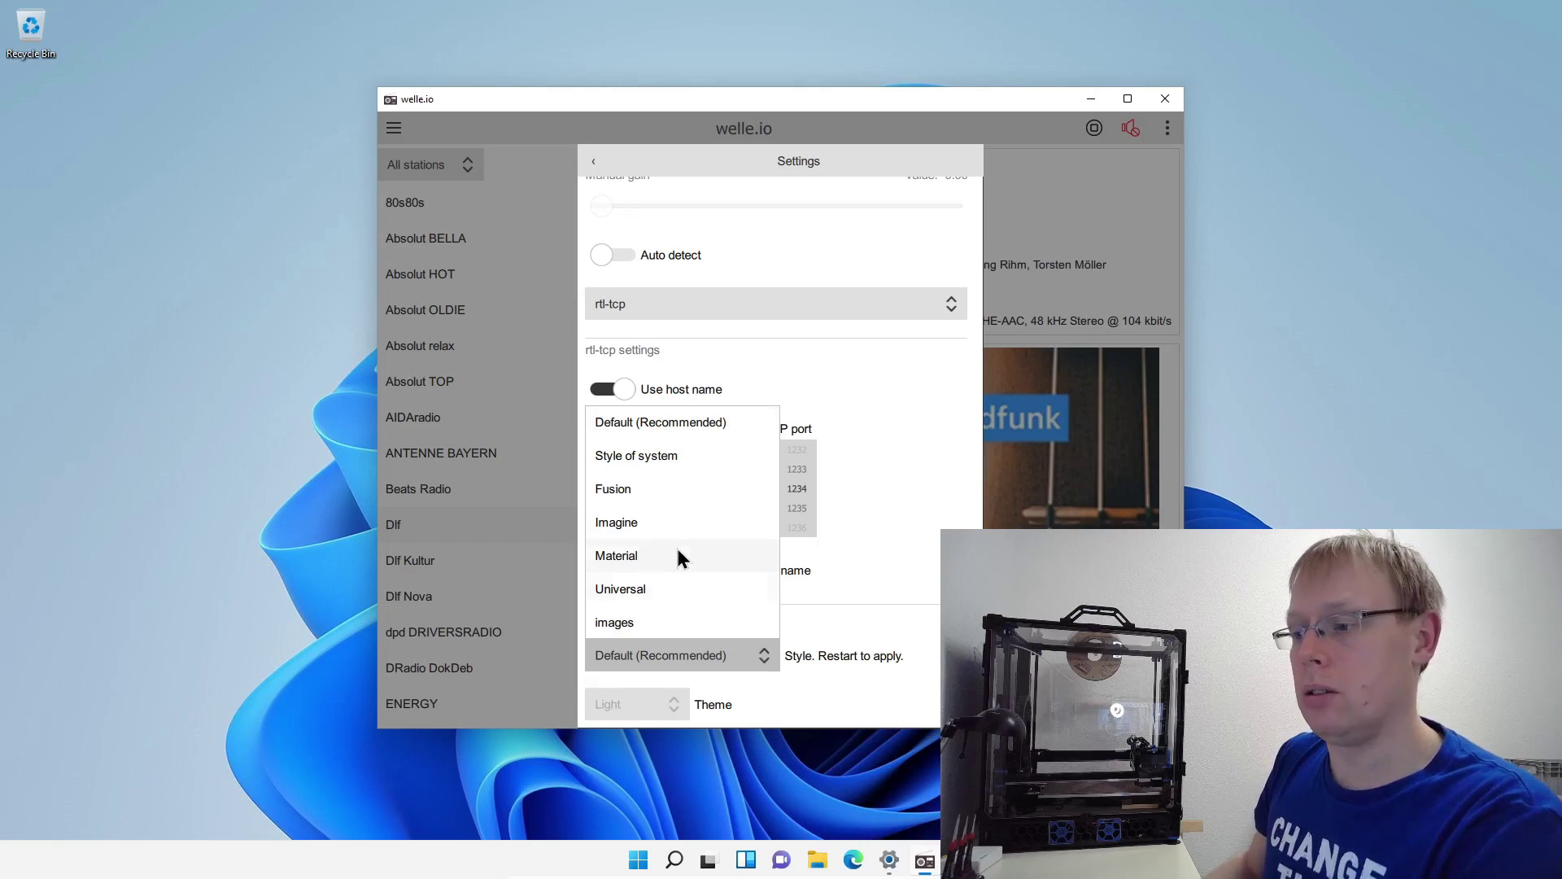
{"action": "left_click", "coordinate": [892, 559]}
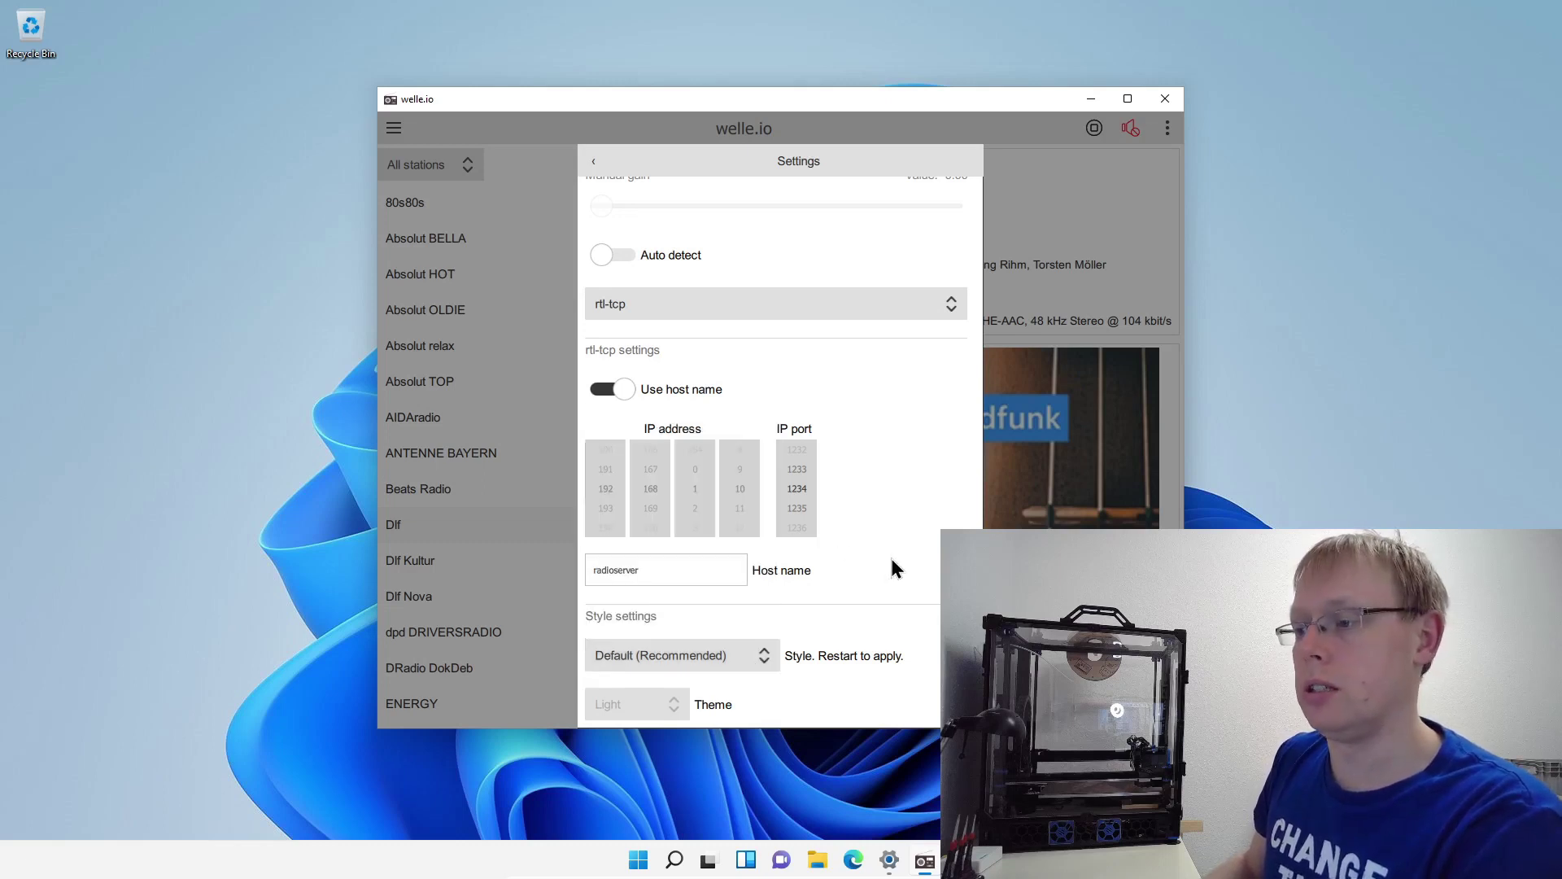
{"action": "left_click", "coordinate": [592, 162]}
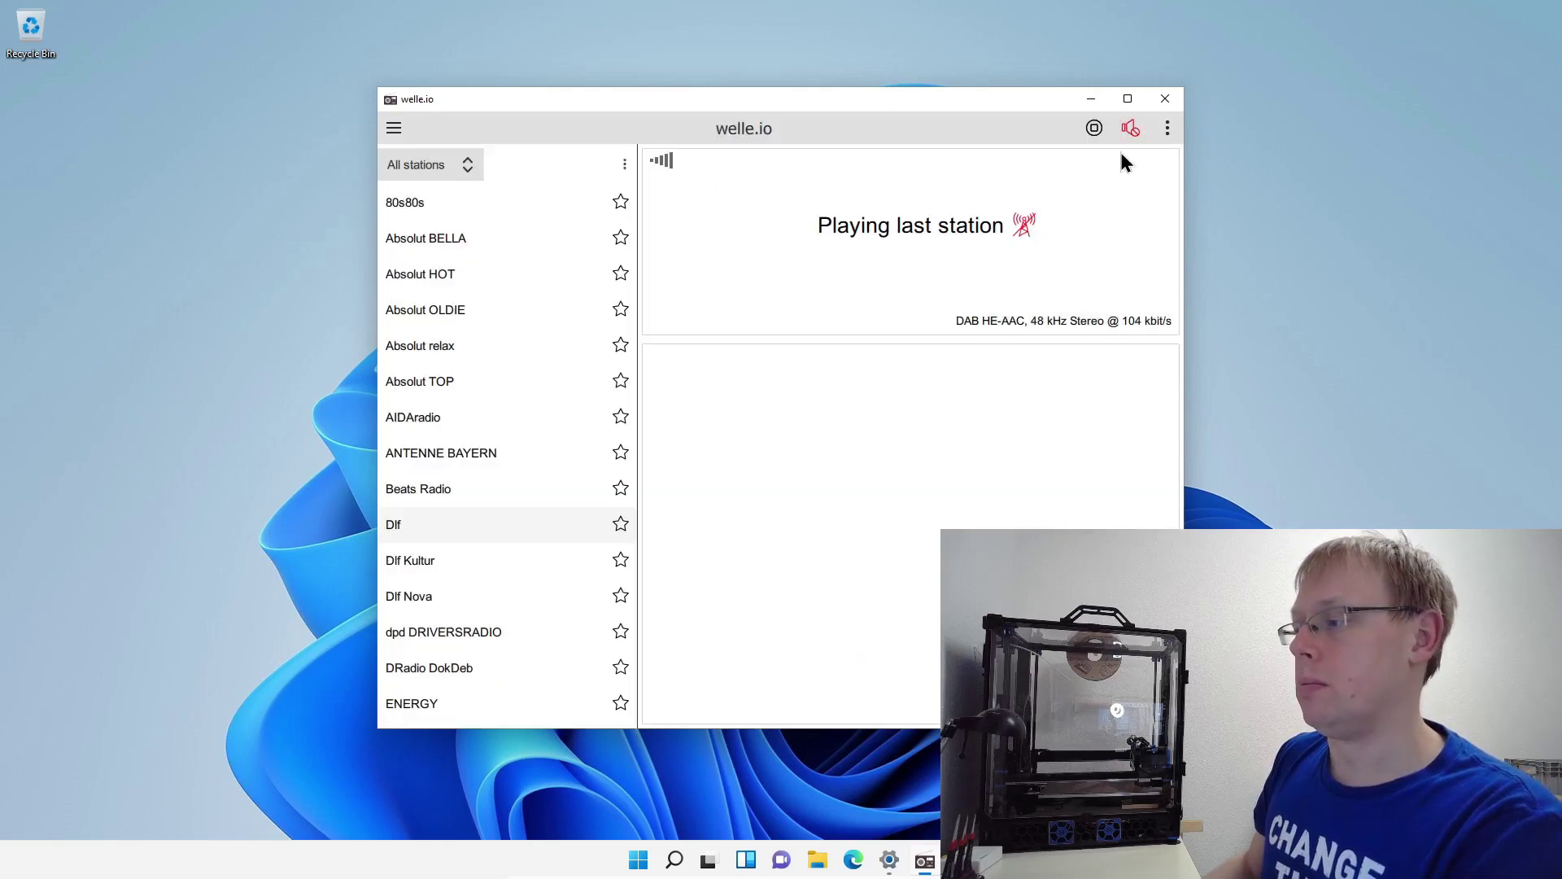
Enable Expert mode in the expert settings and return to the station view.
{"action": "left_click", "coordinate": [1167, 128]}
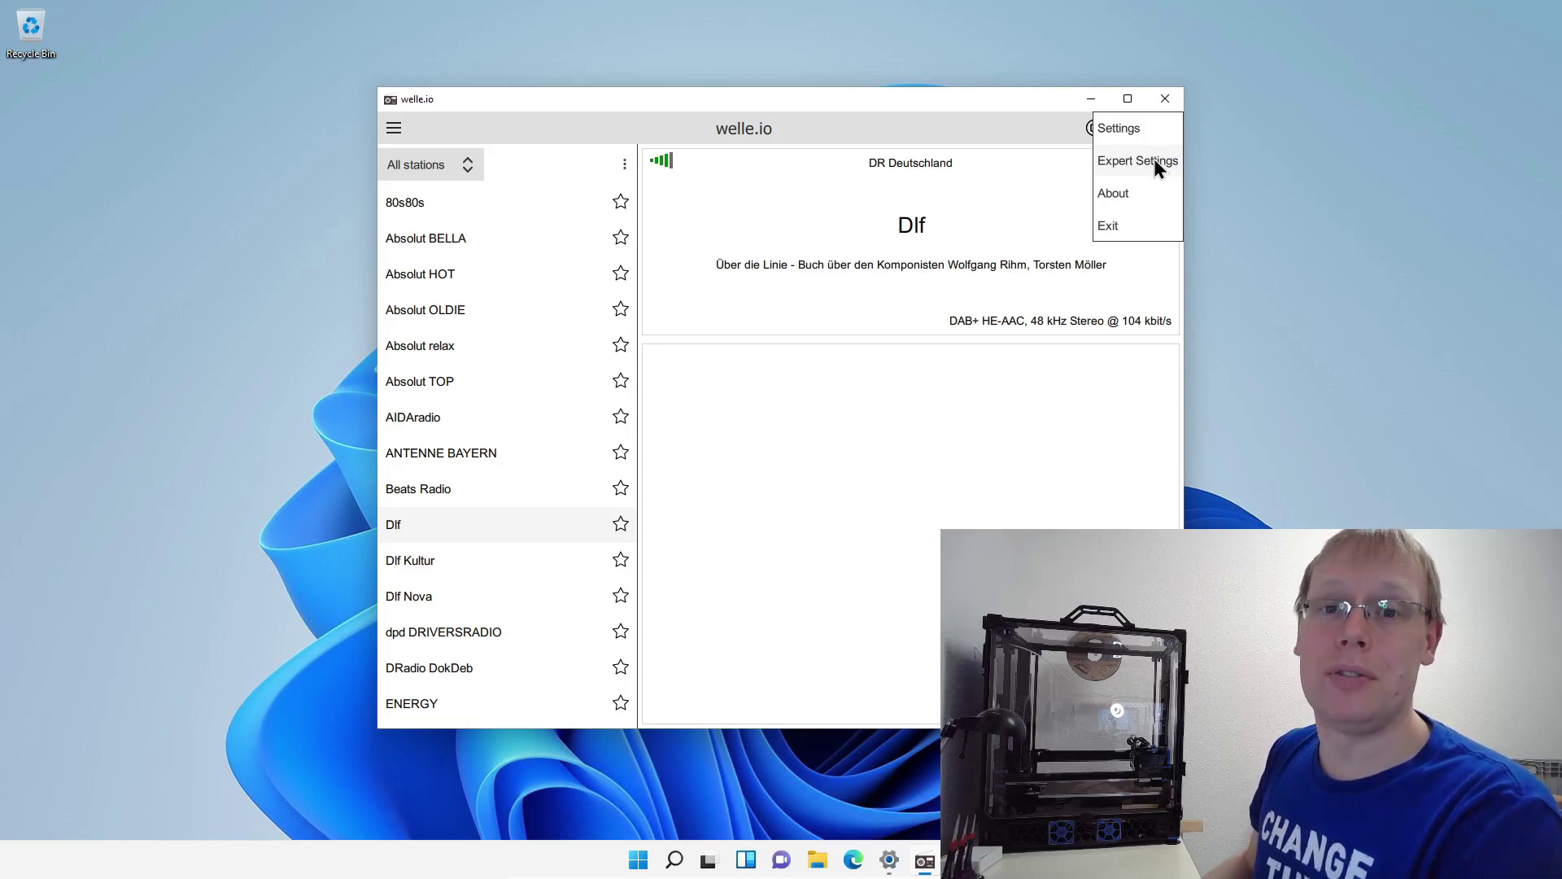
{"action": "left_click", "coordinate": [1155, 165]}
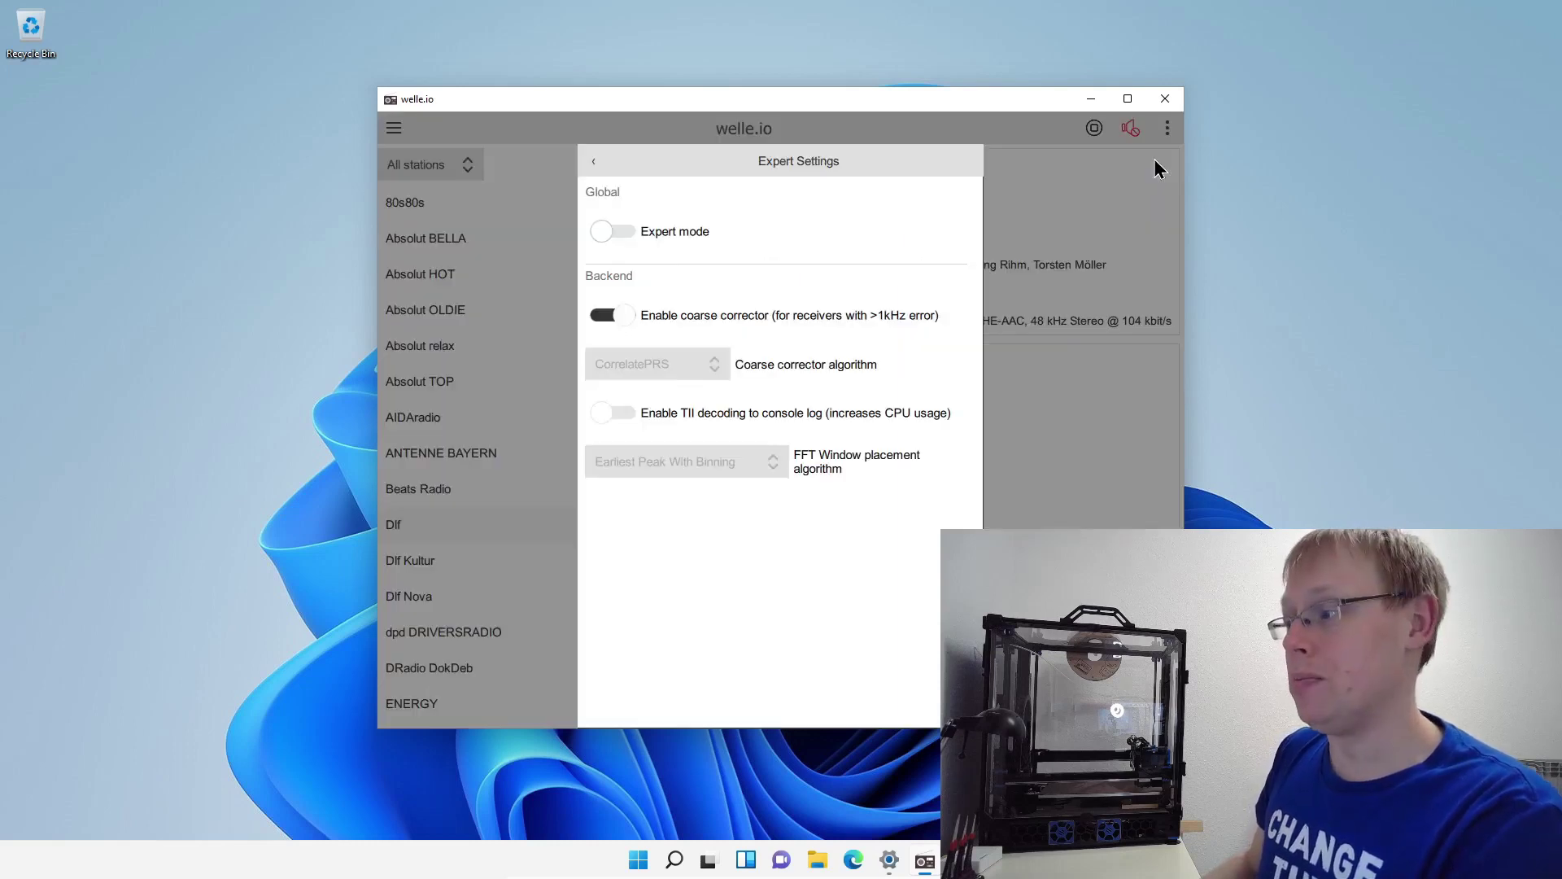
{"action": "left_click", "coordinate": [605, 234]}
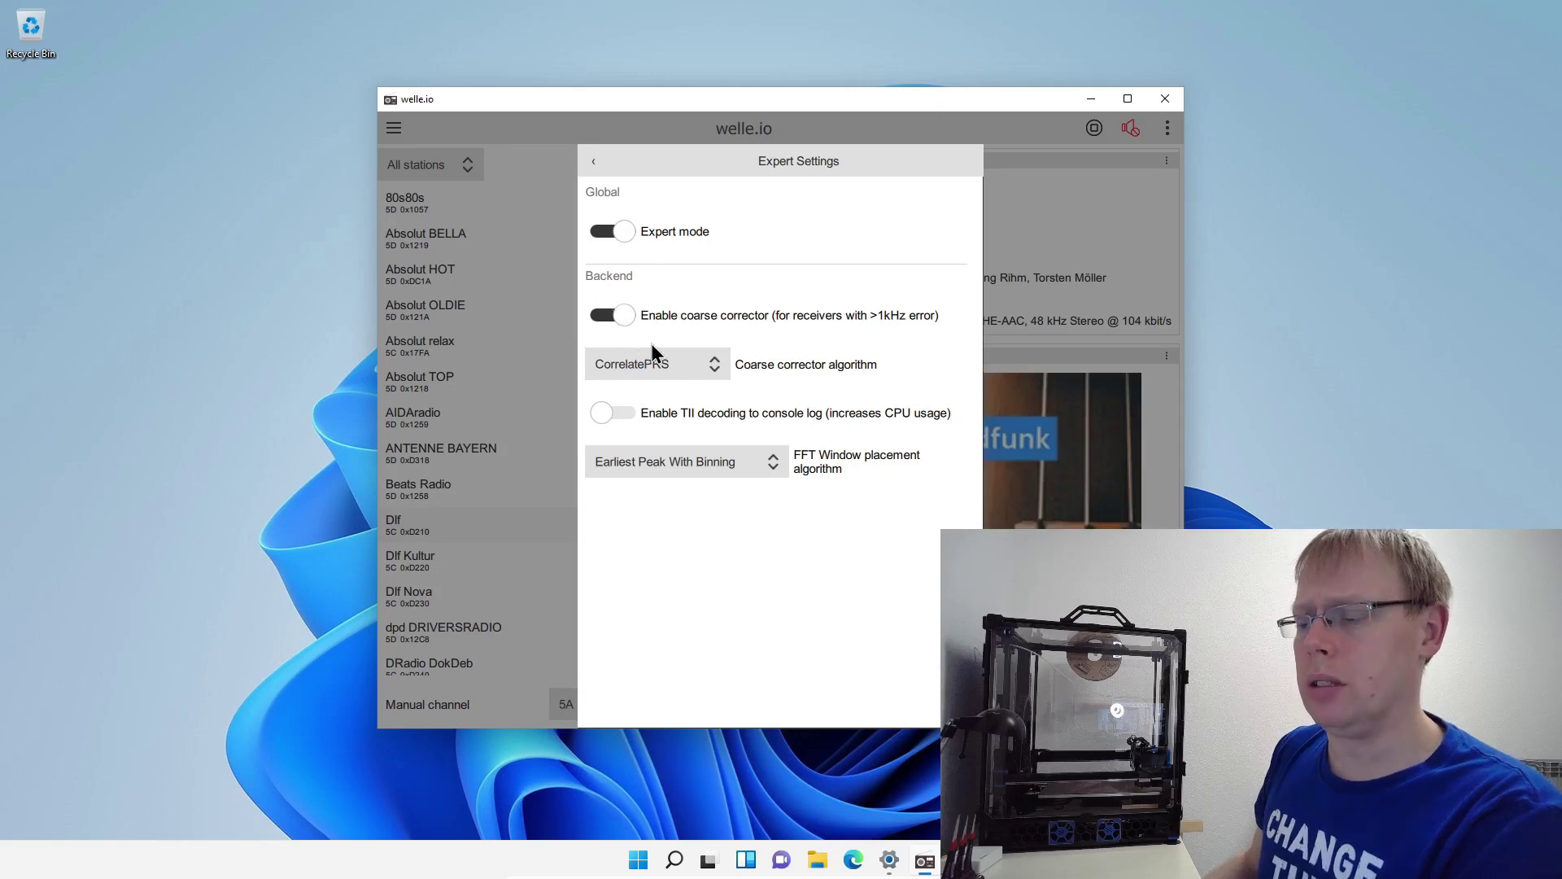
{"action": "left_click", "coordinate": [591, 161]}
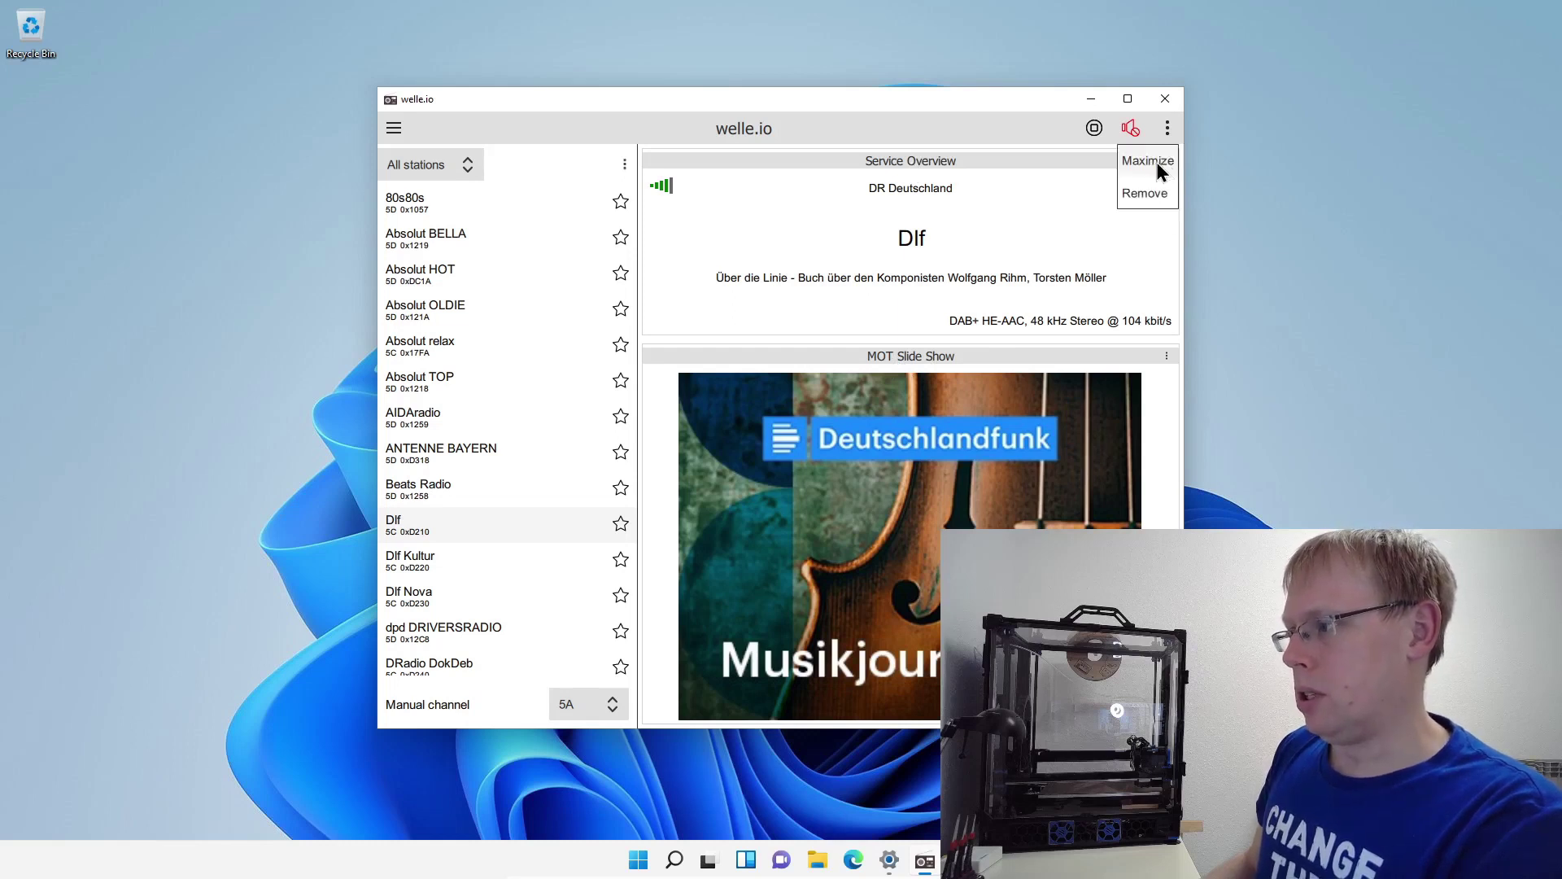
Dismiss the Service Overview options and add the Spectrum view to the expert layout.
{"action": "left_click", "coordinate": [1053, 177]}
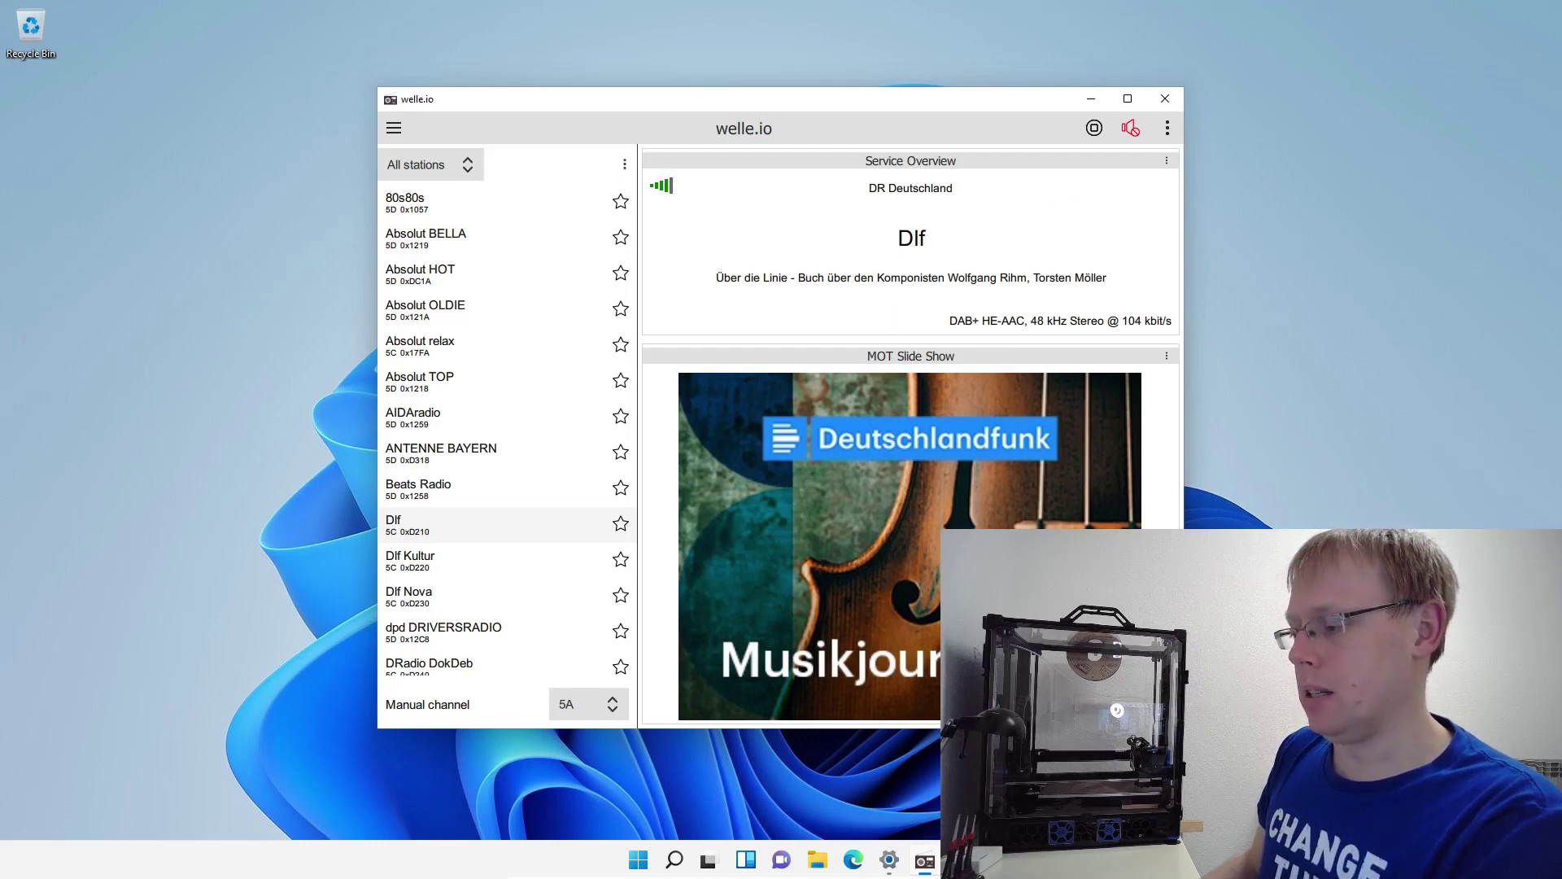
{"action": "right_click", "coordinate": [1058, 436]}
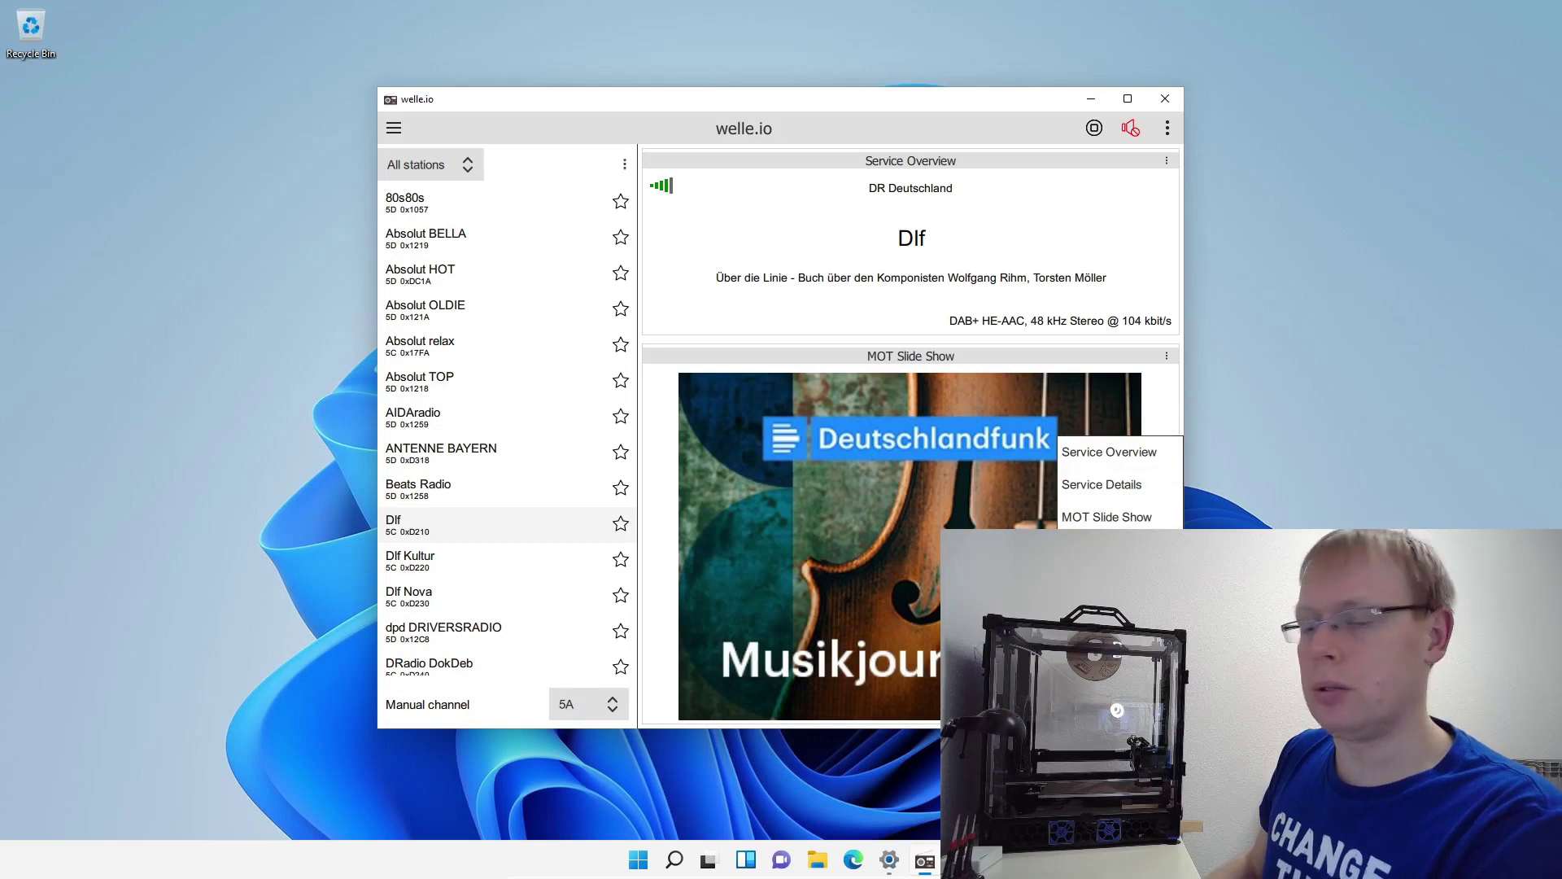
{"action": "left_click", "coordinate": [1106, 549]}
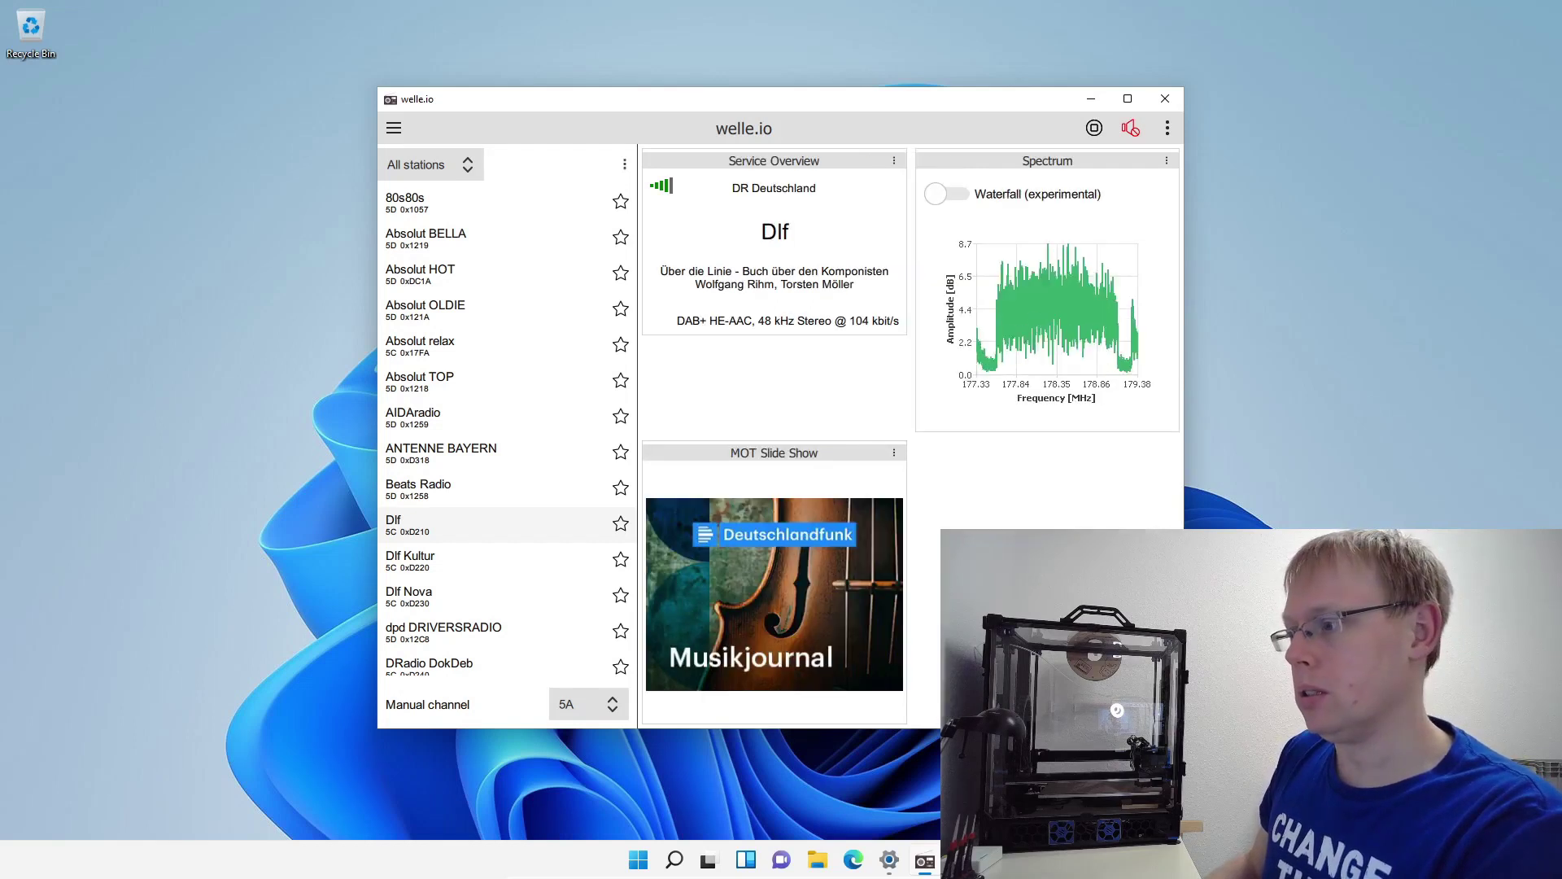
Widen the welle.io window, move it towards the desktop's upper corner, and enlarge it in both directions.
{"action": "left_click_drag", "start_coordinate": [376, 257], "coordinate": [95, 257]}
{"action": "left_click_drag", "start_coordinate": [396, 108], "coordinate": [325, 37]}
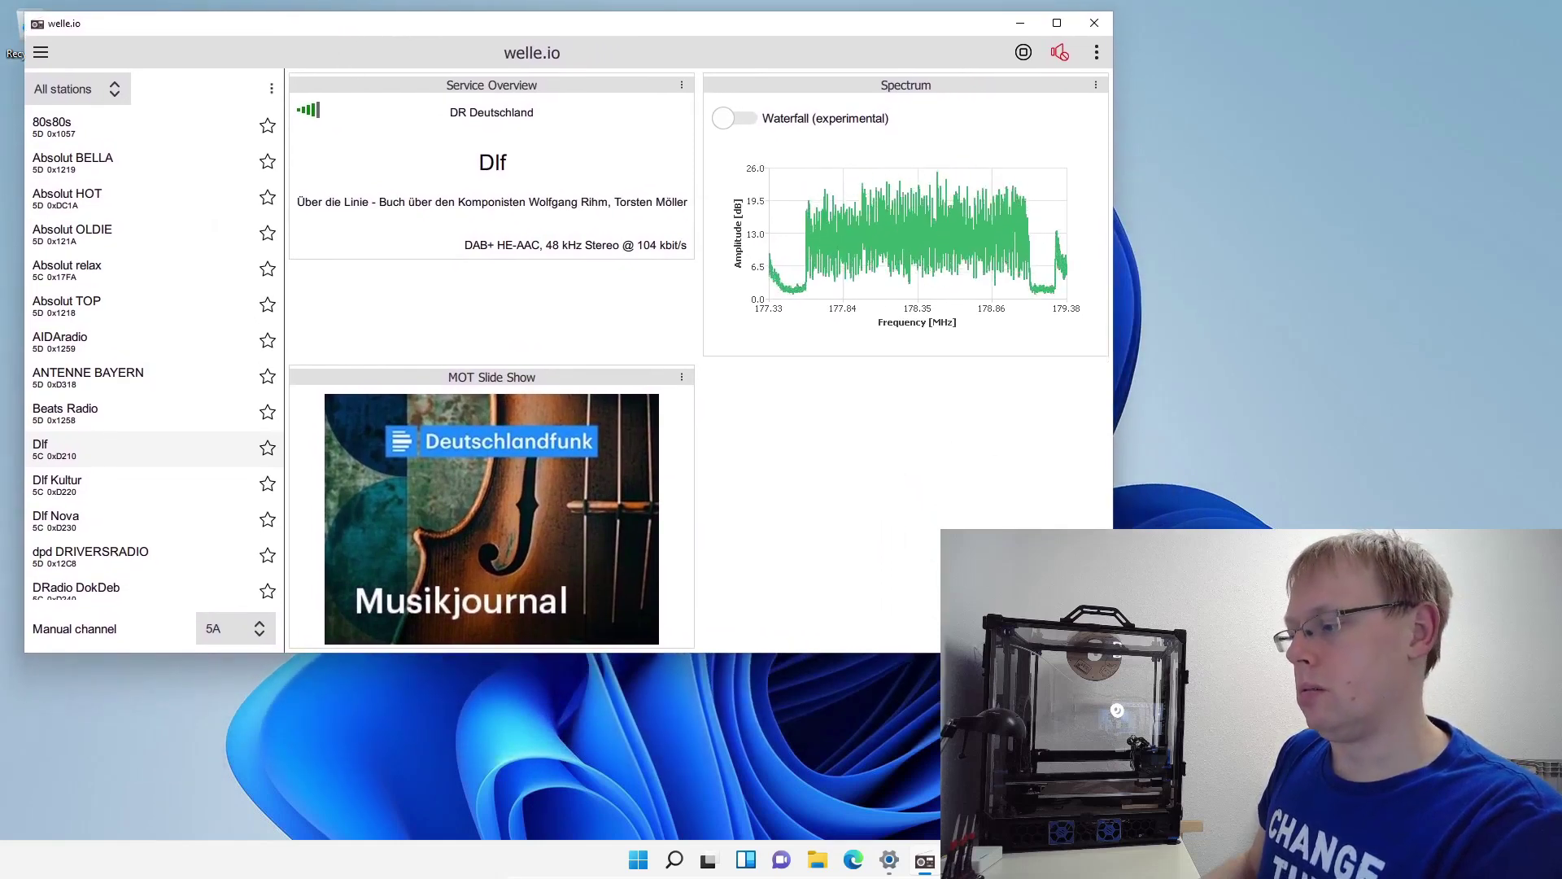
{"action": "left_click_drag", "start_coordinate": [1112, 653], "coordinate": [1158, 745]}
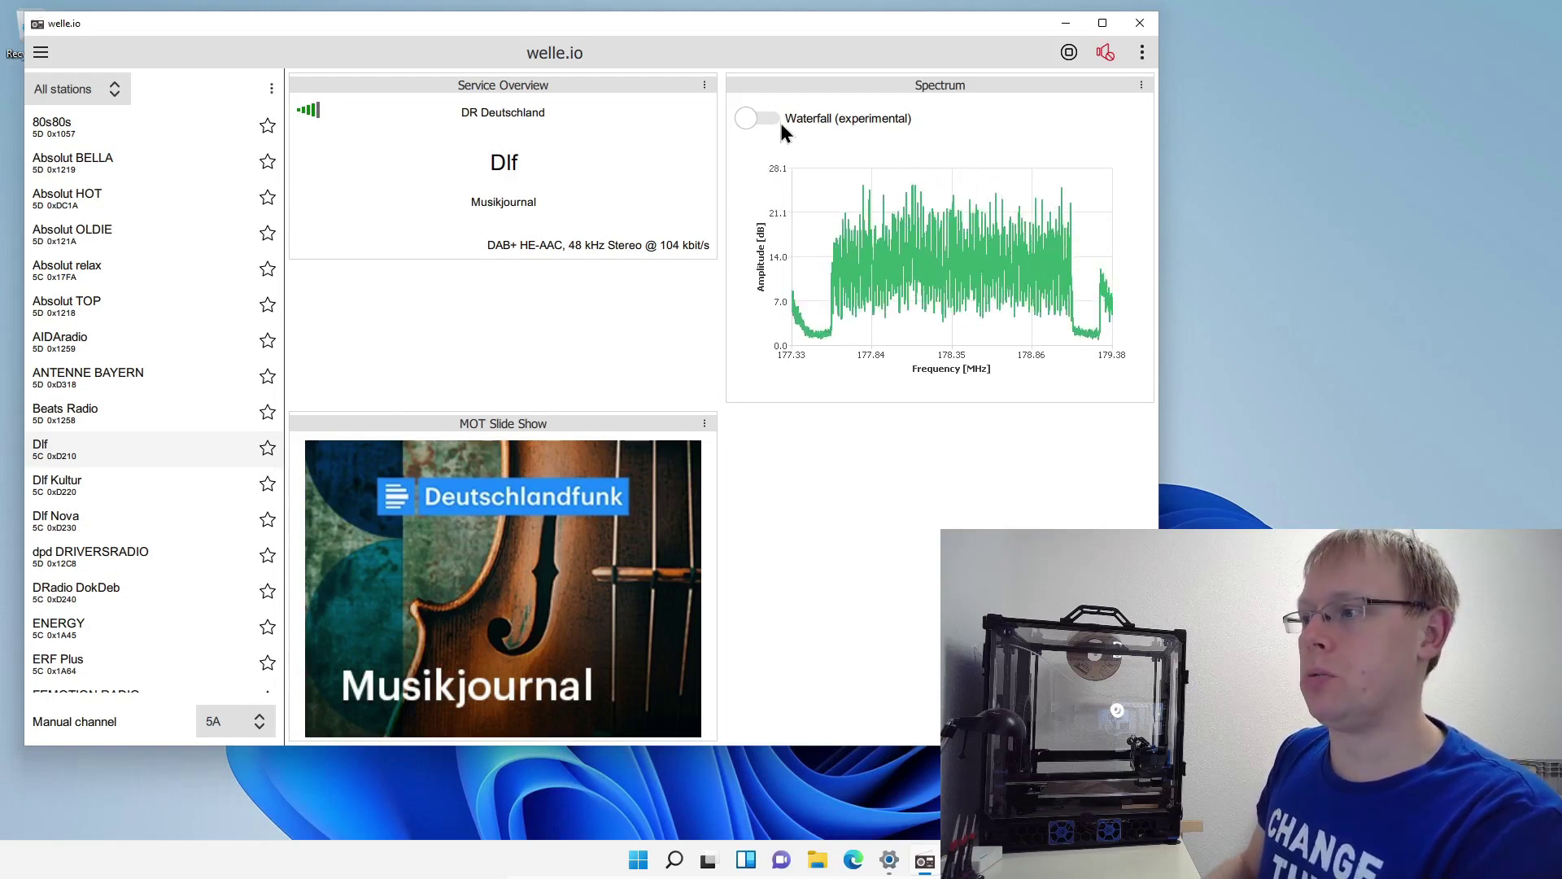
Try the Waterfall (experimental) display in the Spectrum view and switch it off again.
{"action": "left_click", "coordinate": [750, 119]}
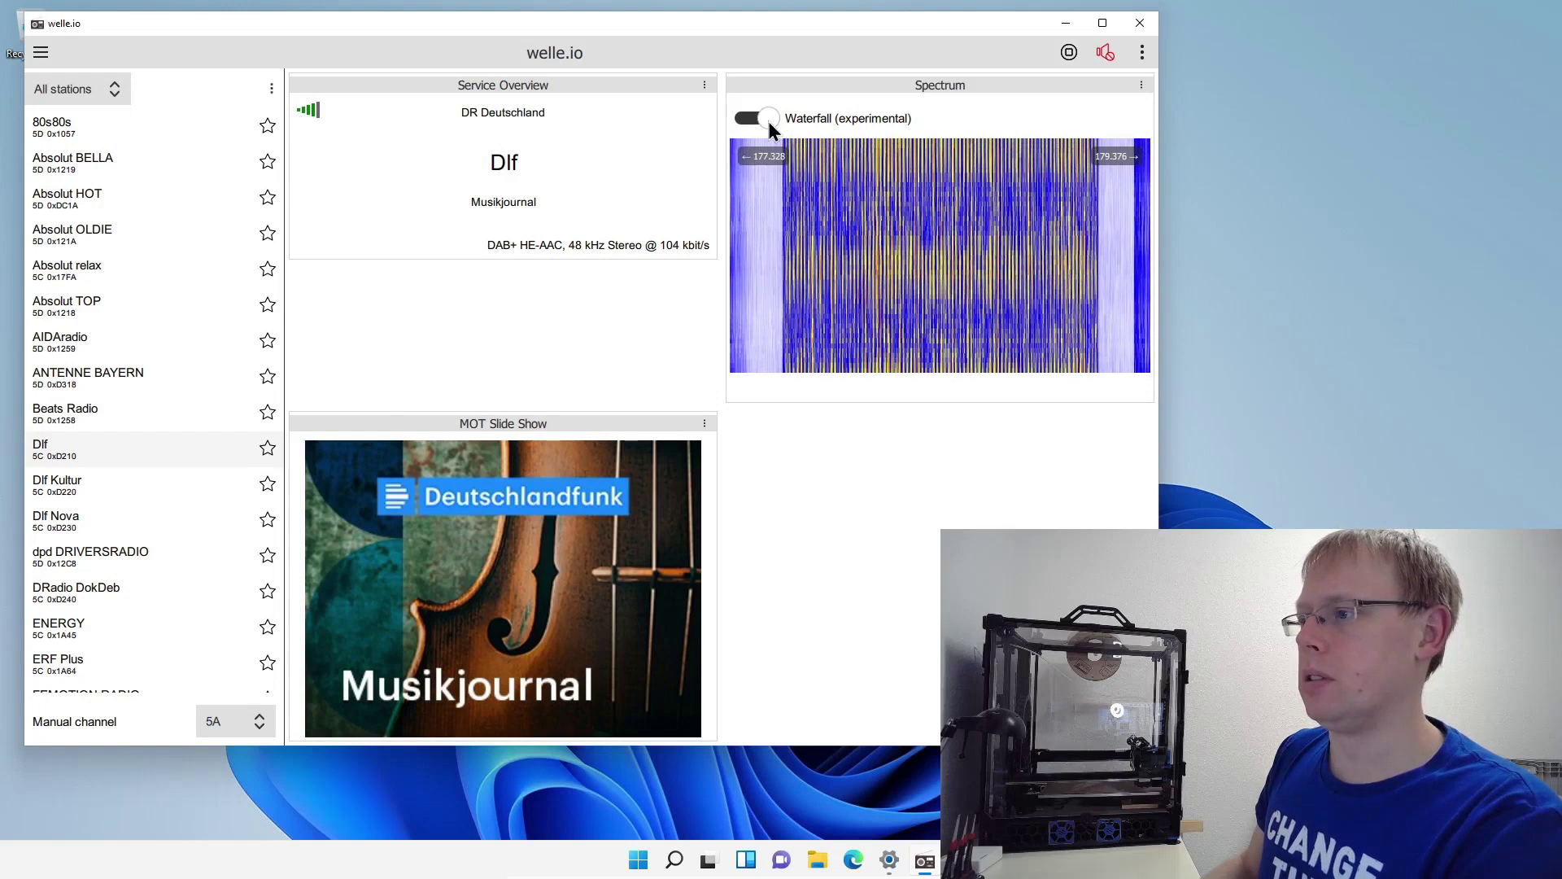
{"action": "left_click", "coordinate": [769, 123]}
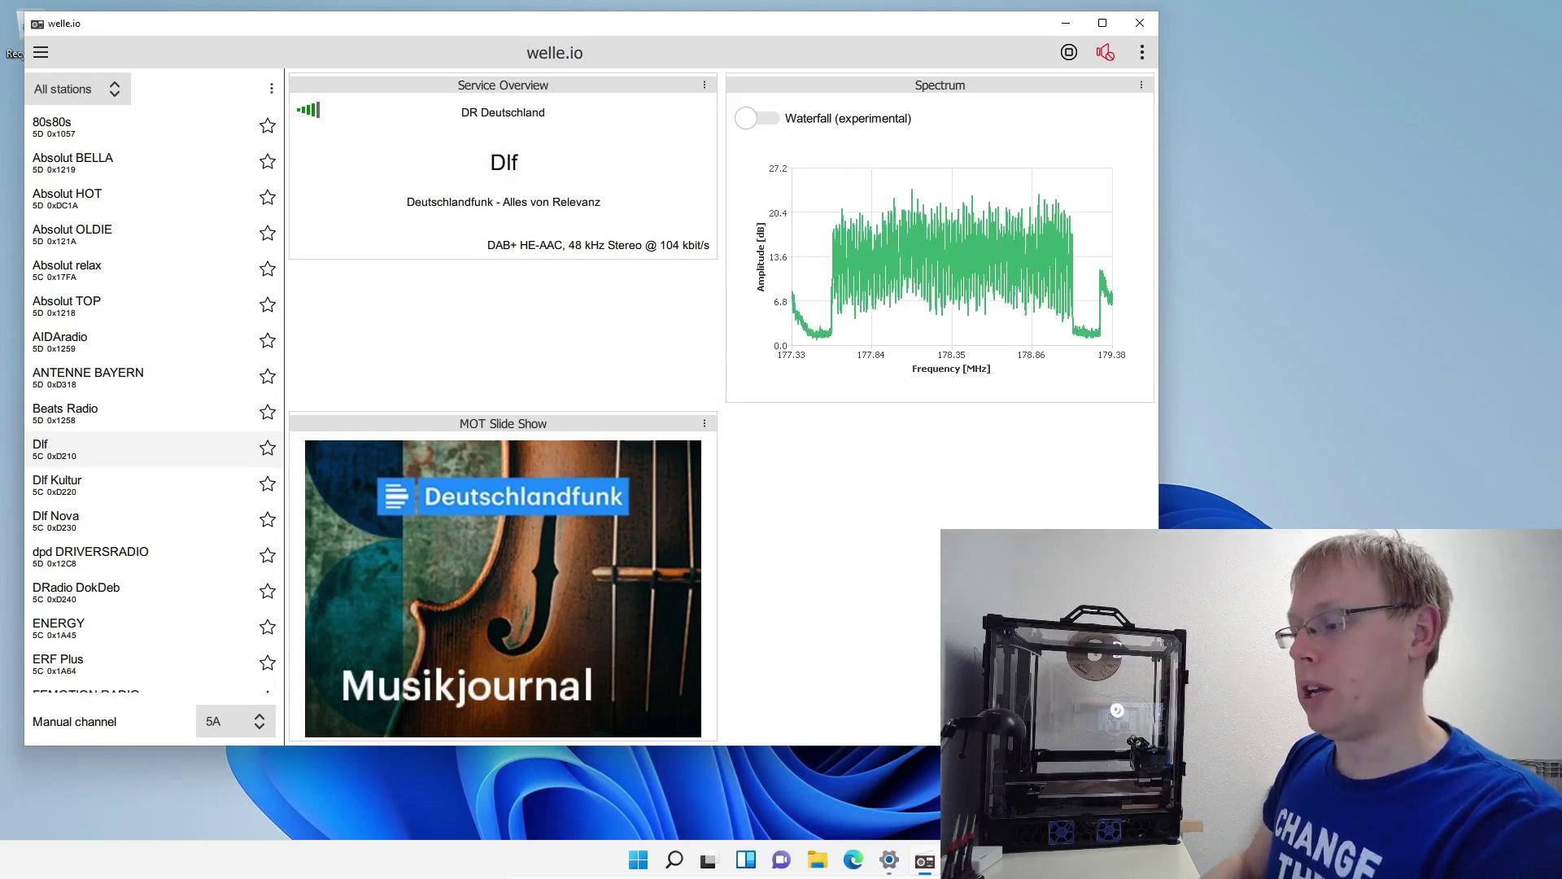
Add the Service Details view to the free cell below the spectrum, and remove it again.
{"action": "right_click", "coordinate": [1034, 454]}
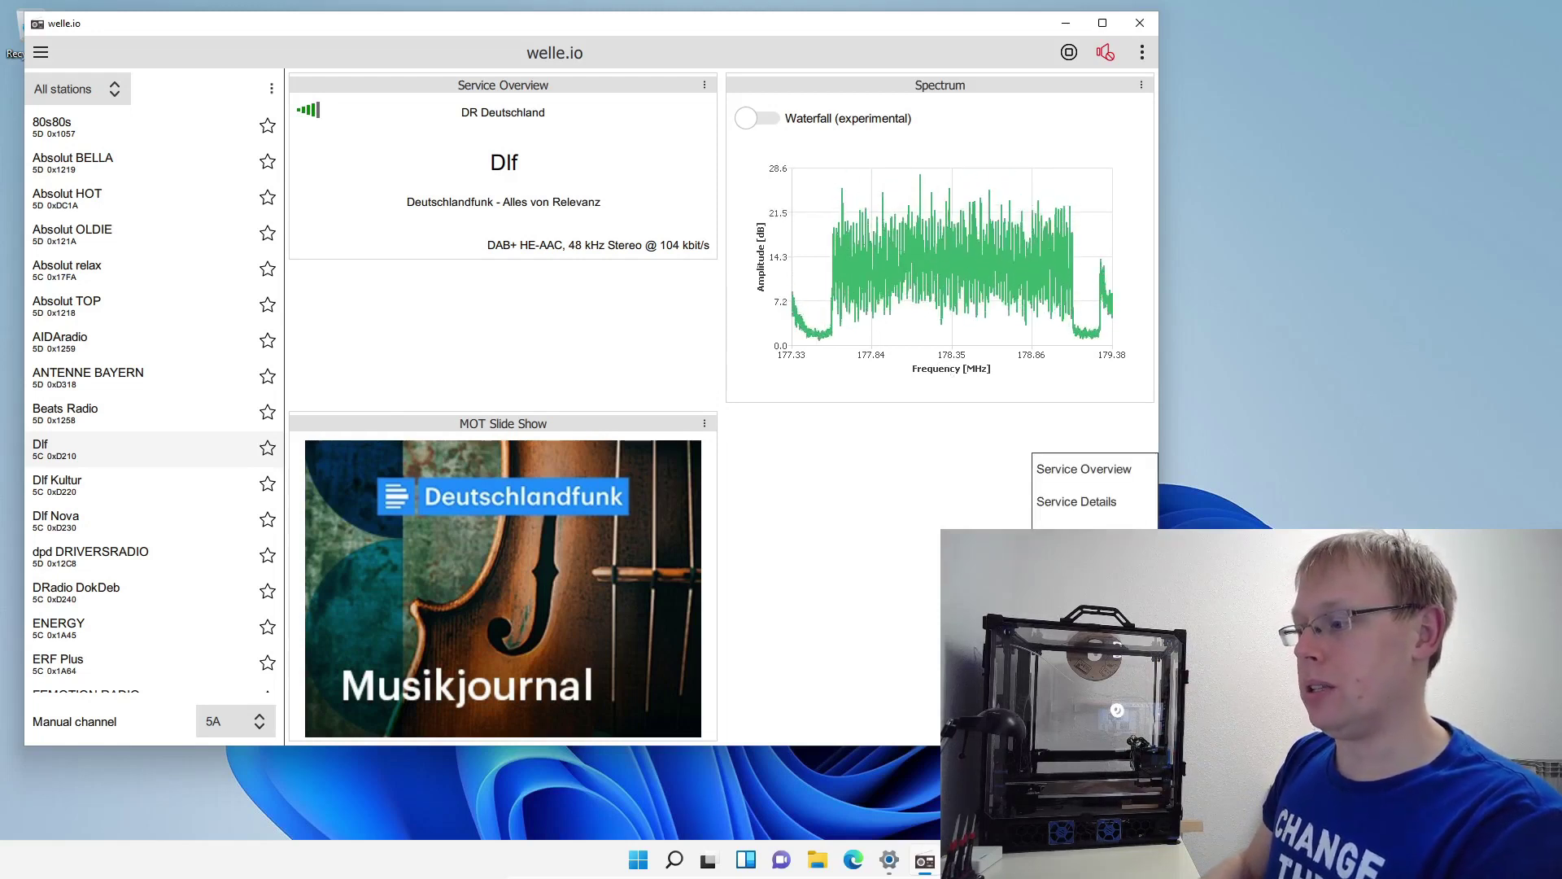
{"action": "left_click", "coordinate": [1095, 501]}
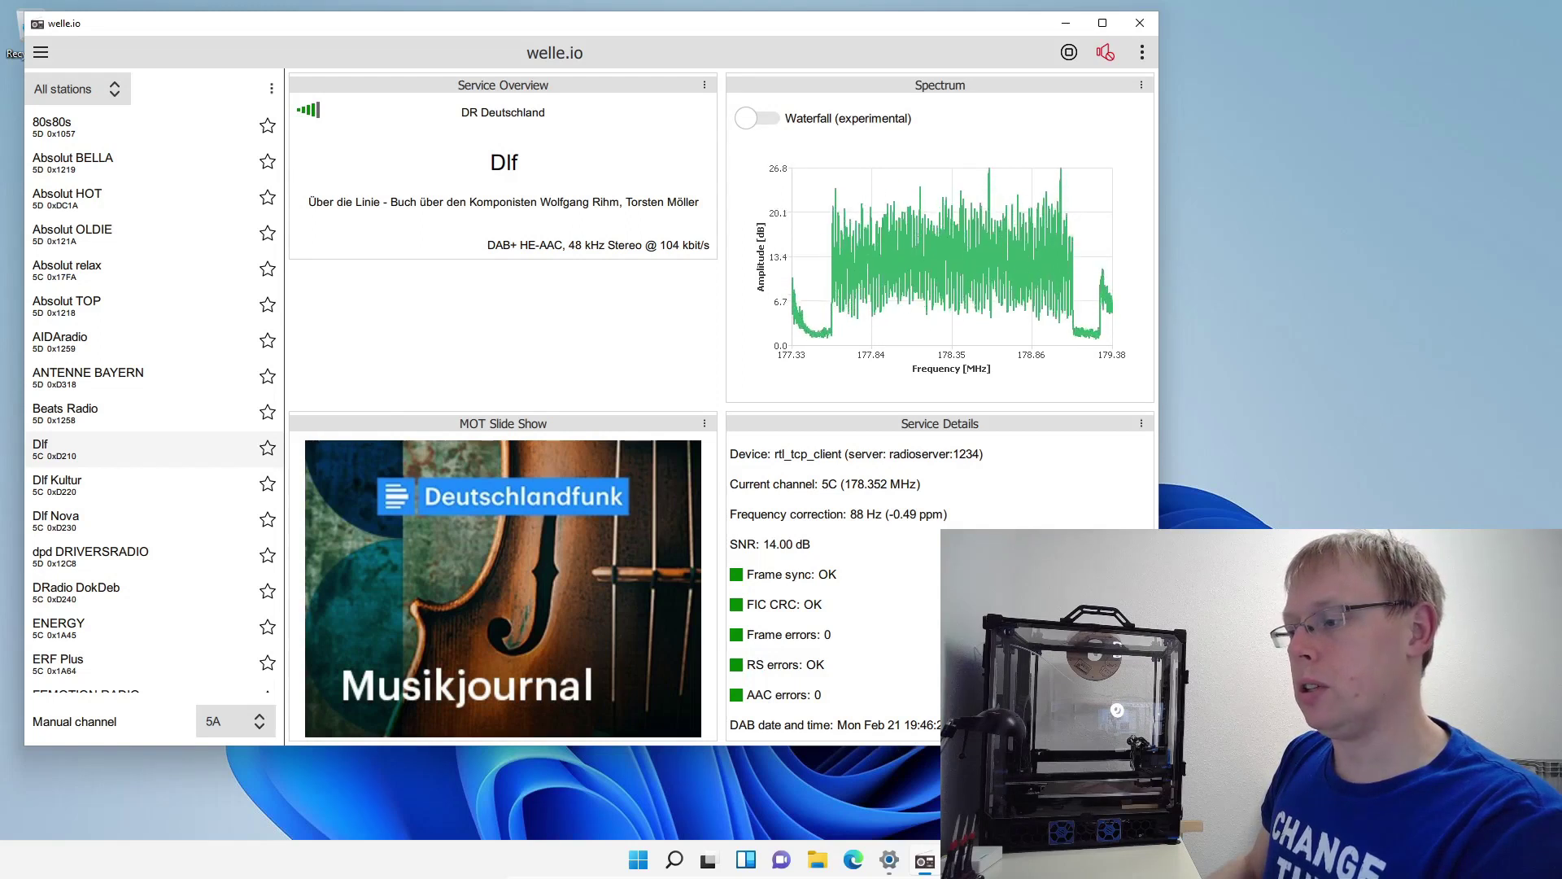
{"action": "left_click", "coordinate": [1139, 428]}
{"action": "left_click", "coordinate": [1131, 454]}
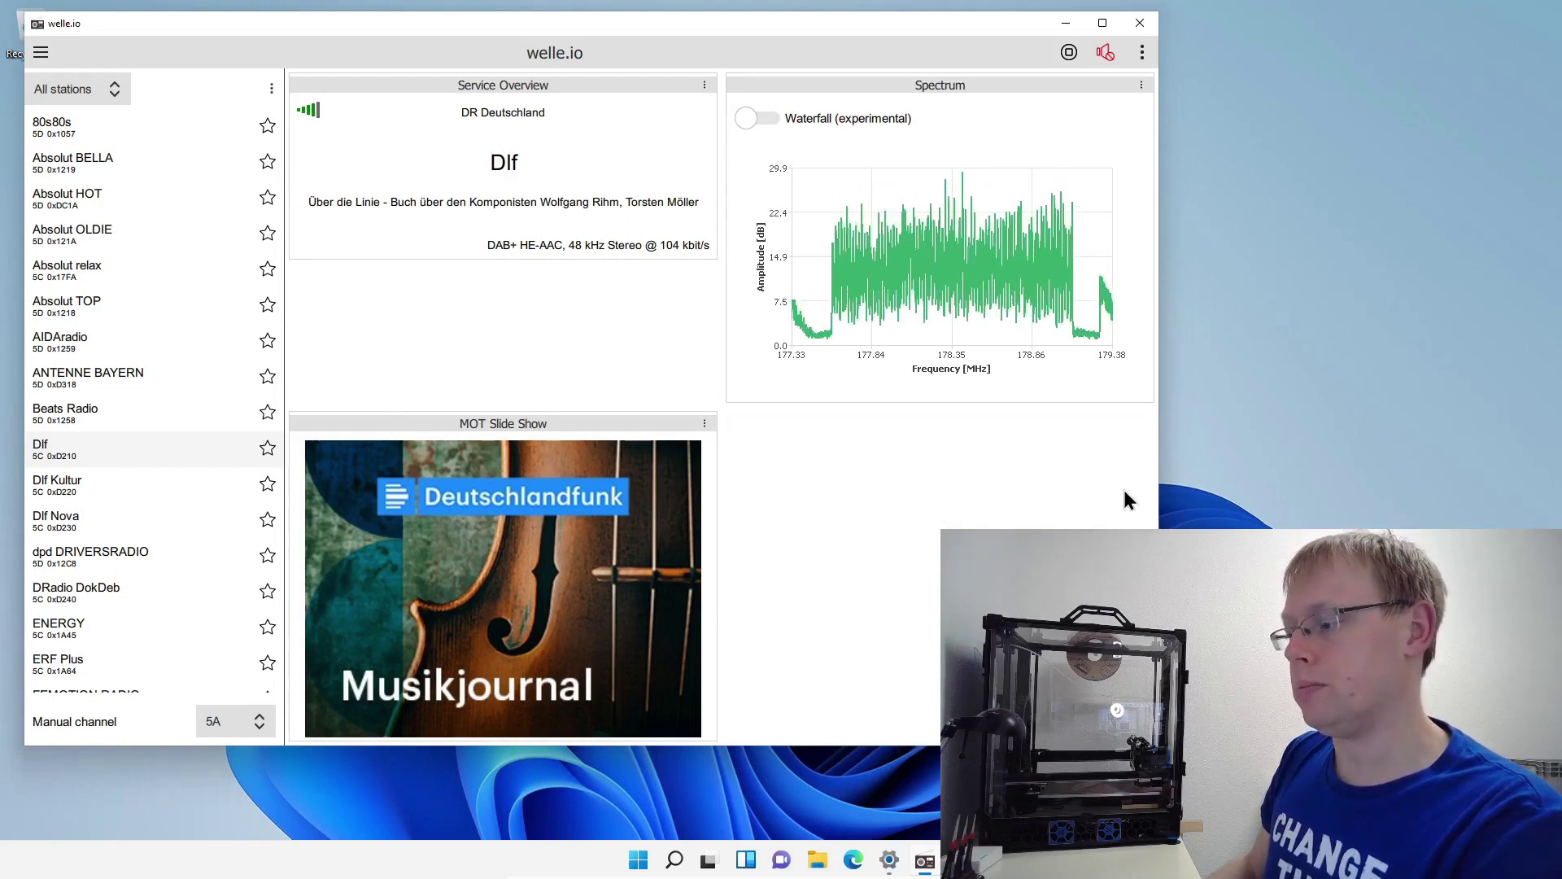
Add the Console Output view below the spectrum and play AIDAradio to generate log messages.
{"action": "right_click", "coordinate": [1130, 453]}
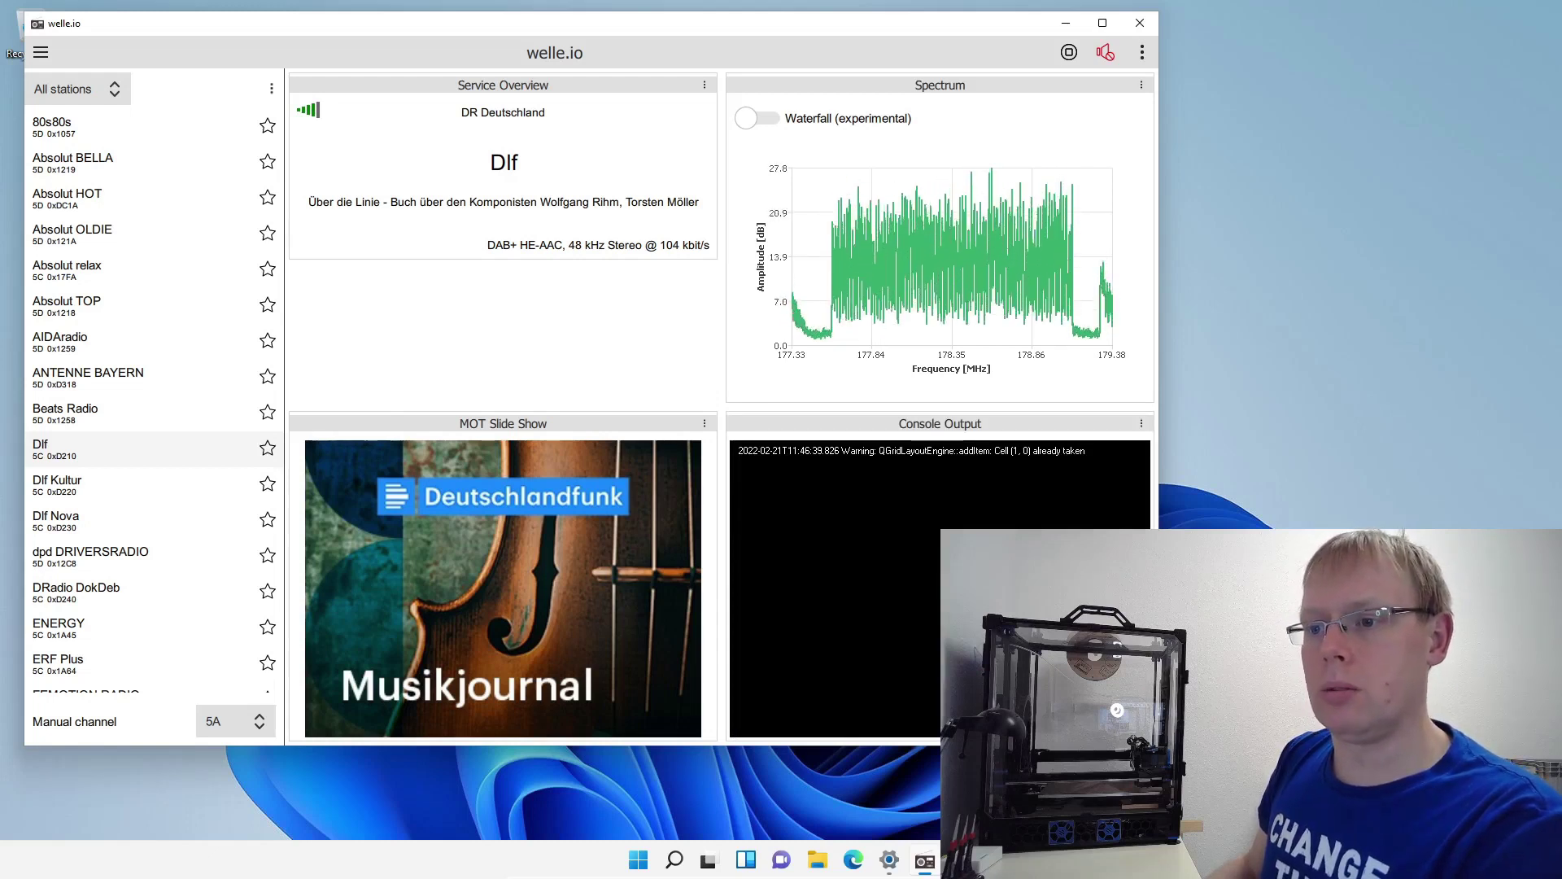
{"action": "left_click", "coordinate": [84, 346]}
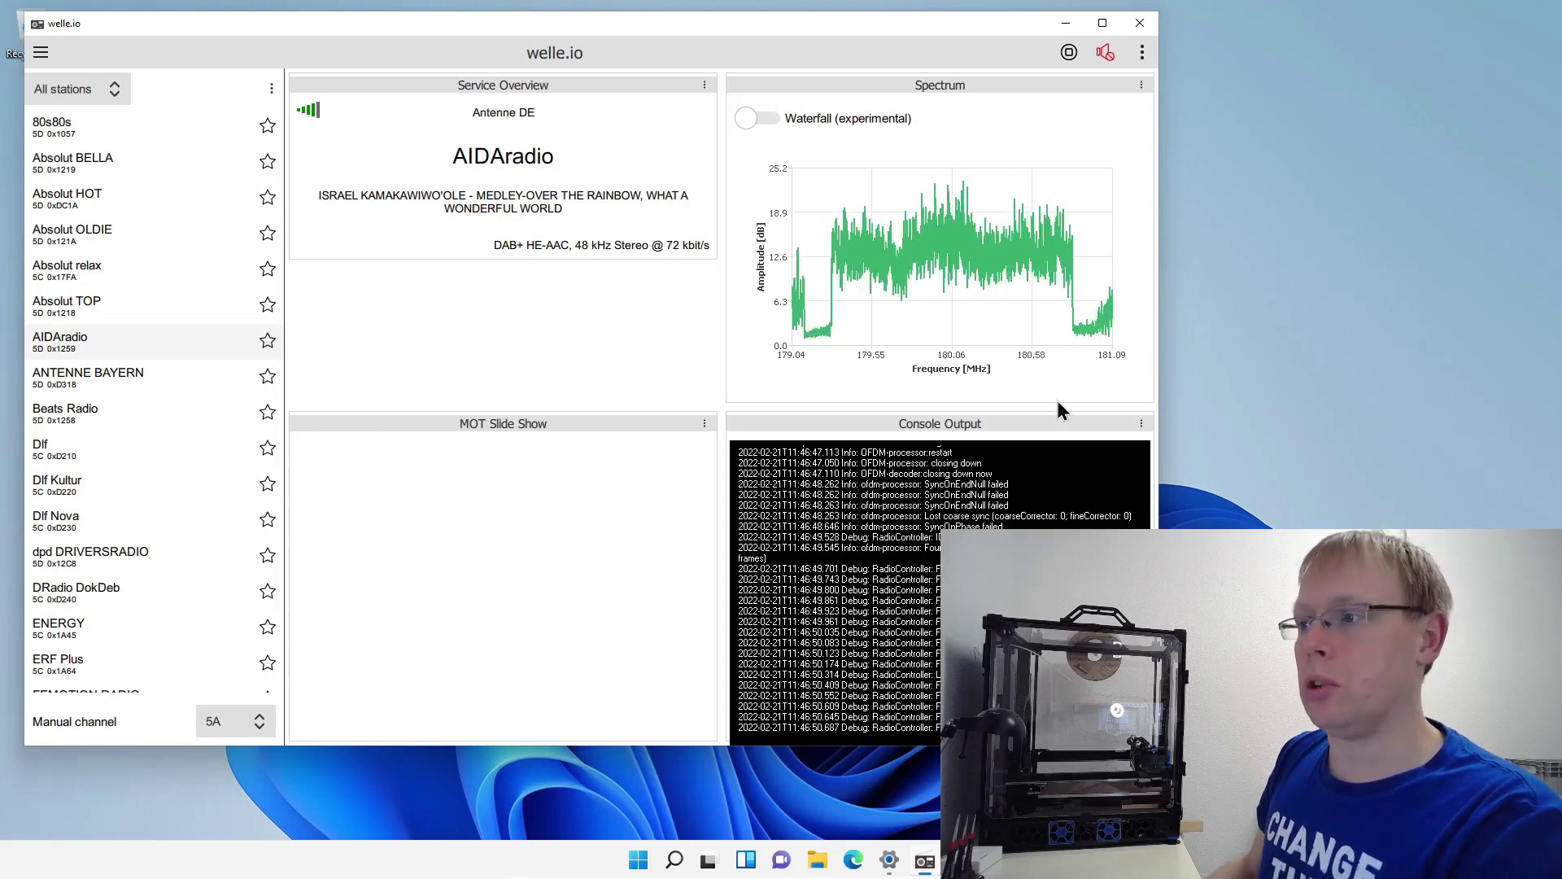
Switch off Expert mode in the expert settings, return to the station view, and narrow the window.
{"action": "left_click", "coordinate": [1148, 55]}
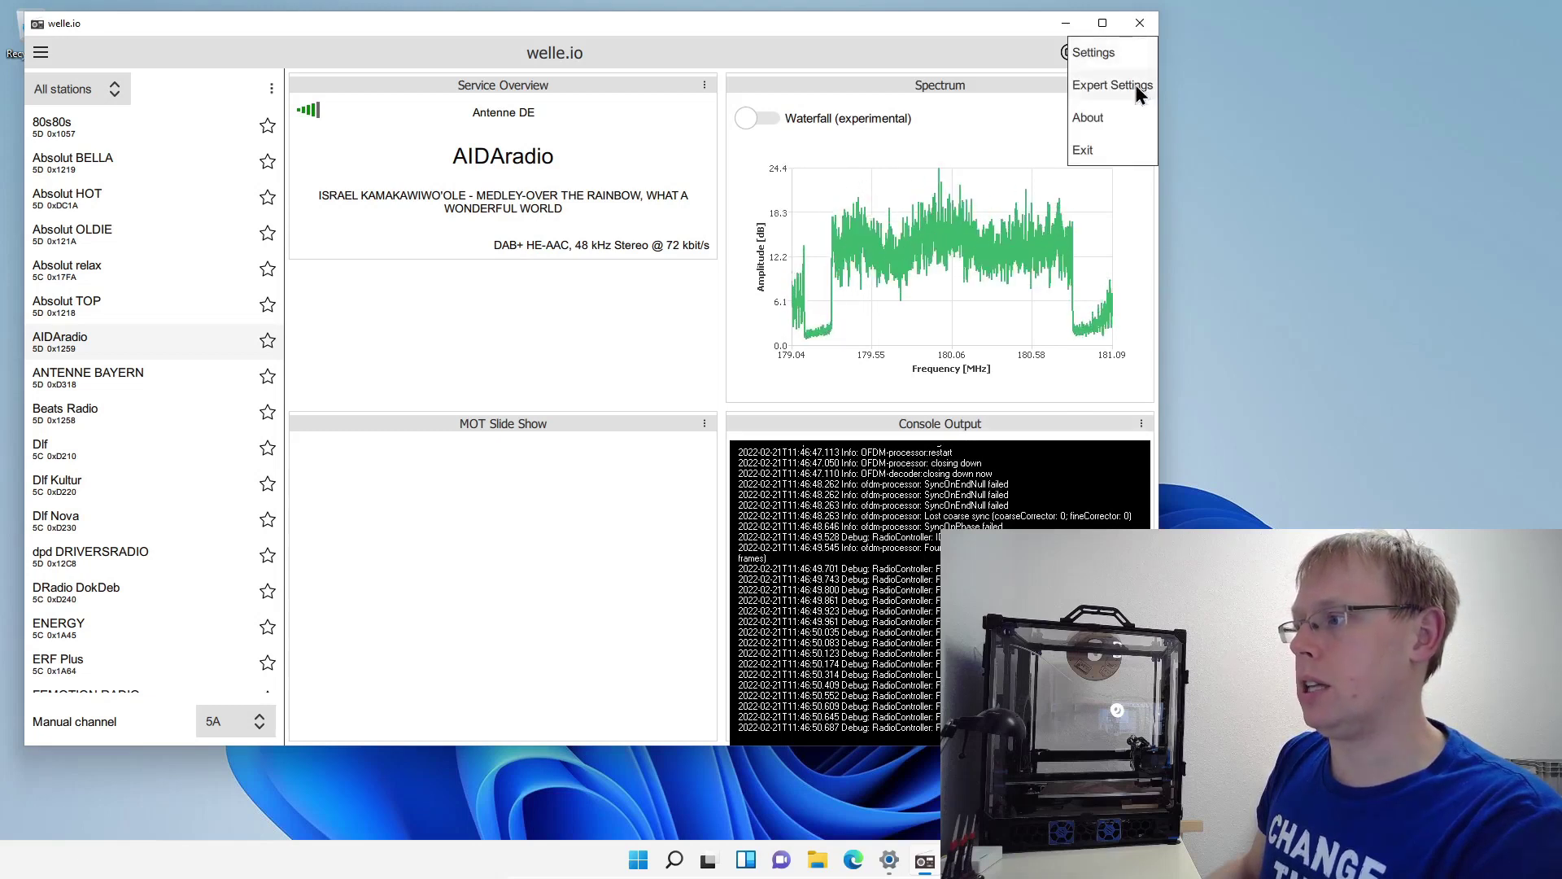
{"action": "left_click", "coordinate": [1139, 92]}
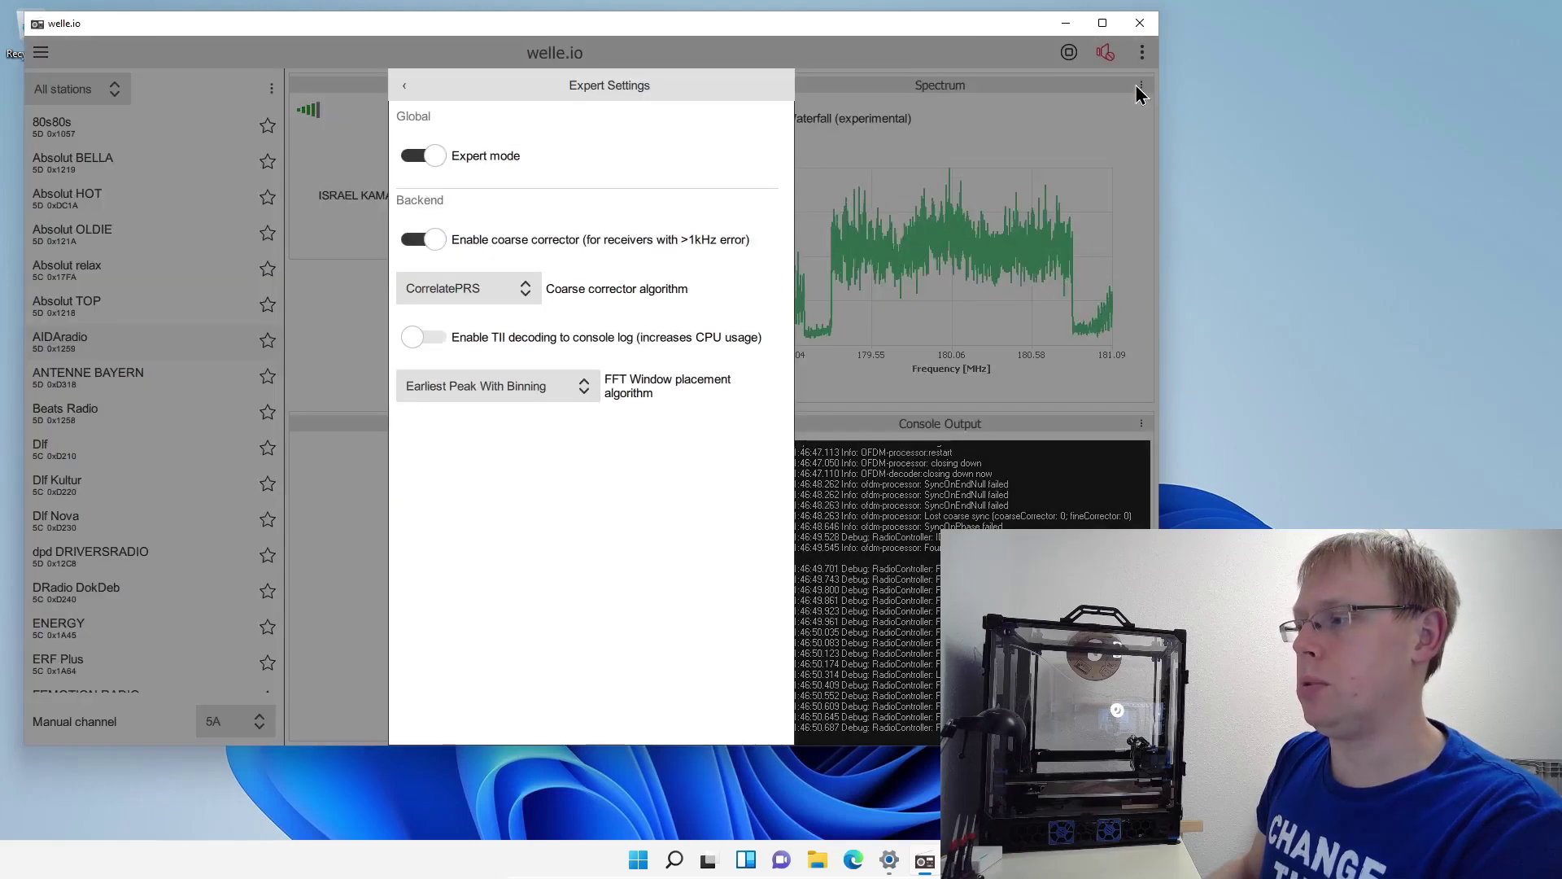
{"action": "left_click", "coordinate": [431, 160]}
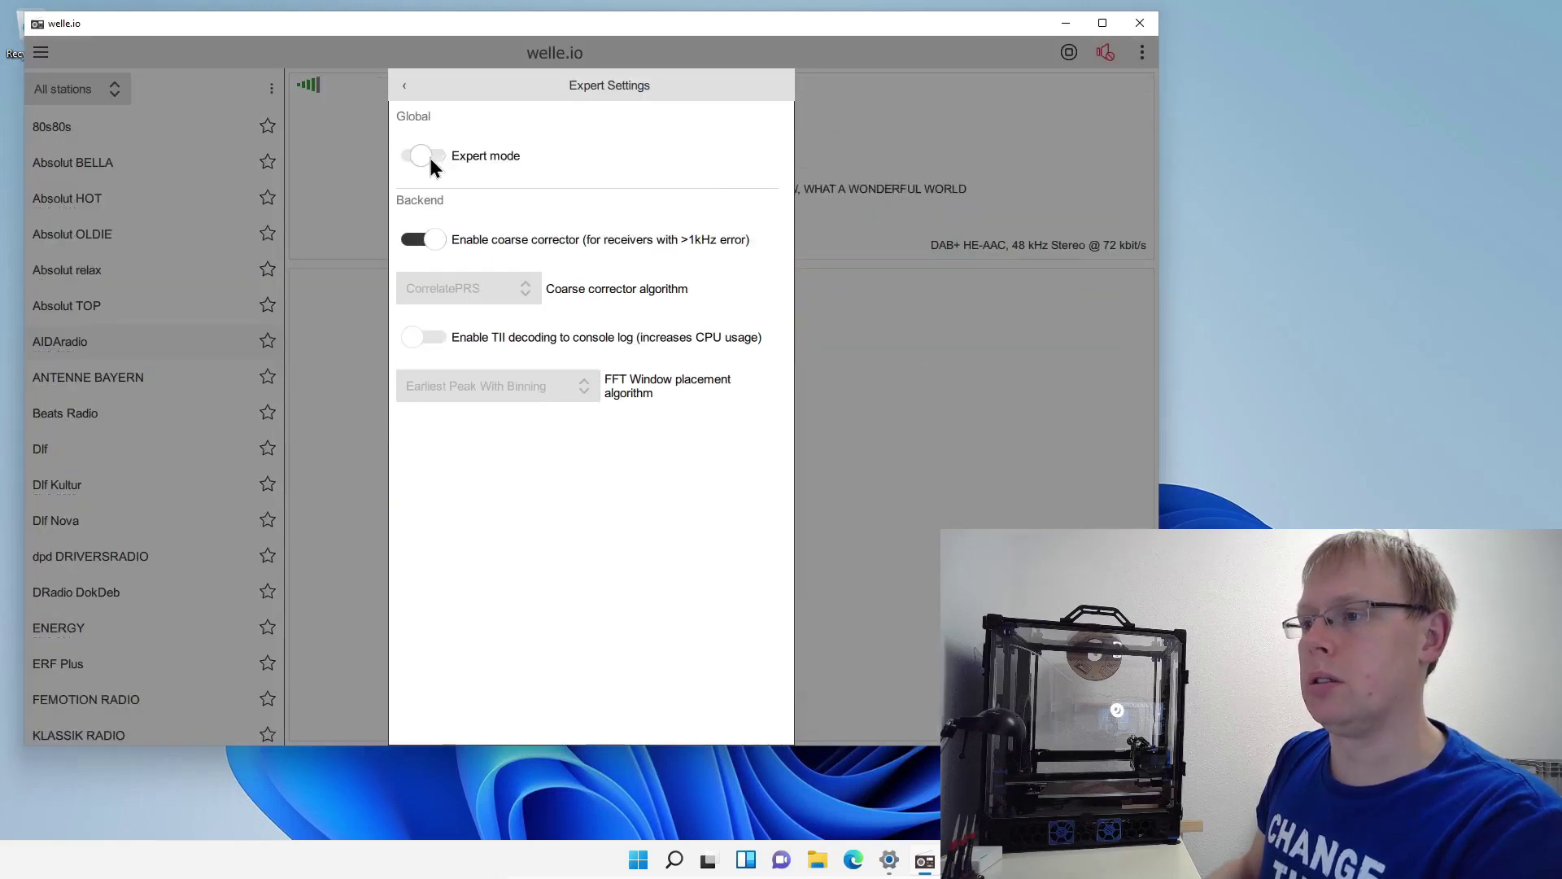
{"action": "left_click", "coordinate": [406, 87]}
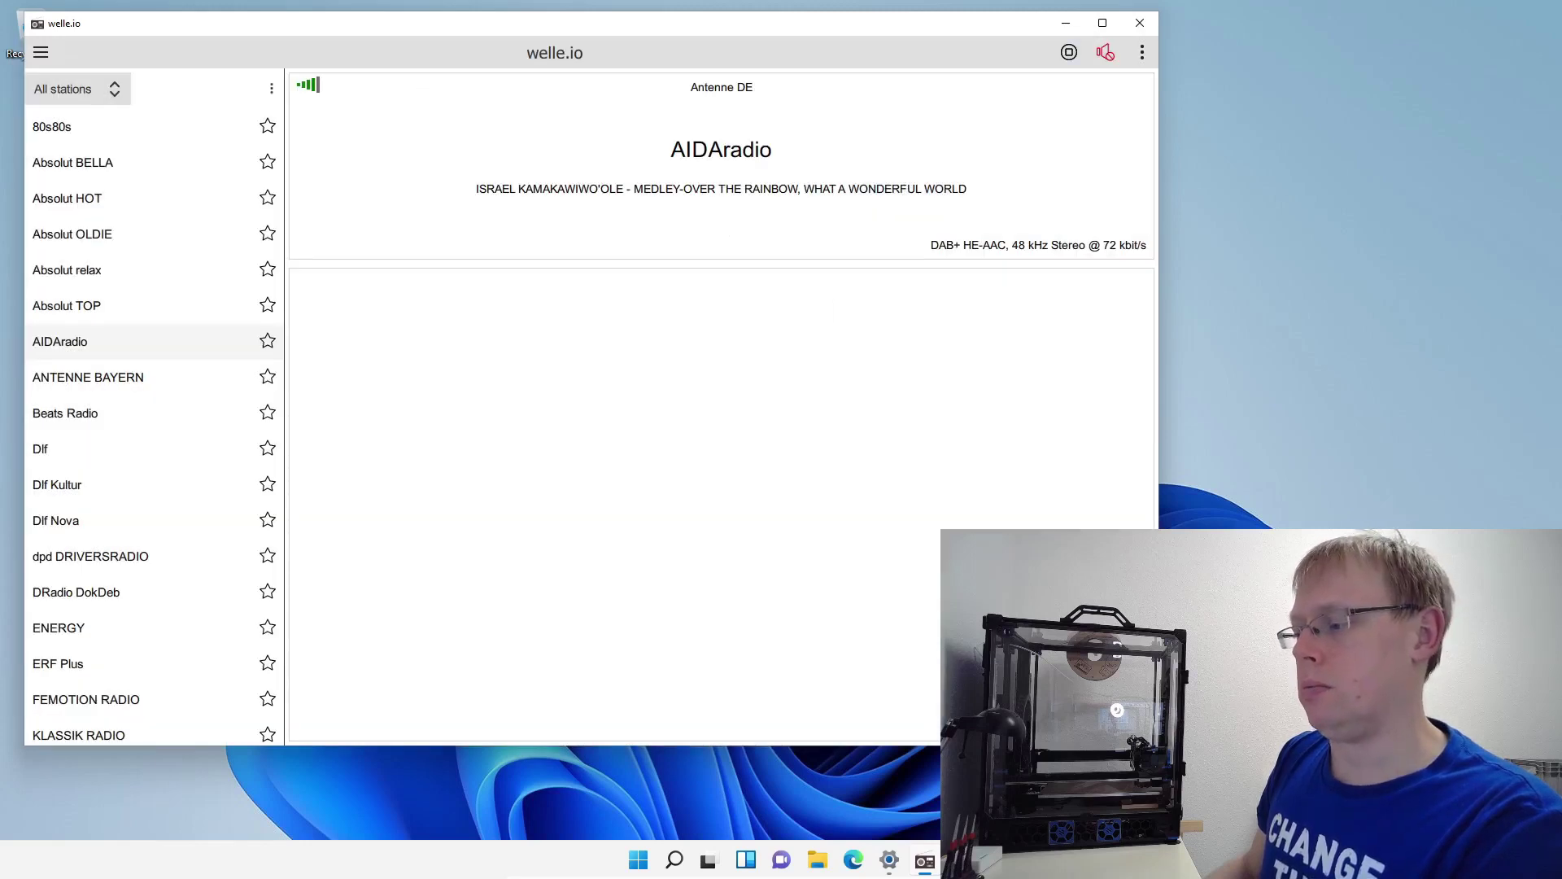
{"action": "left_click_drag", "start_coordinate": [1158, 366], "coordinate": [983, 366]}
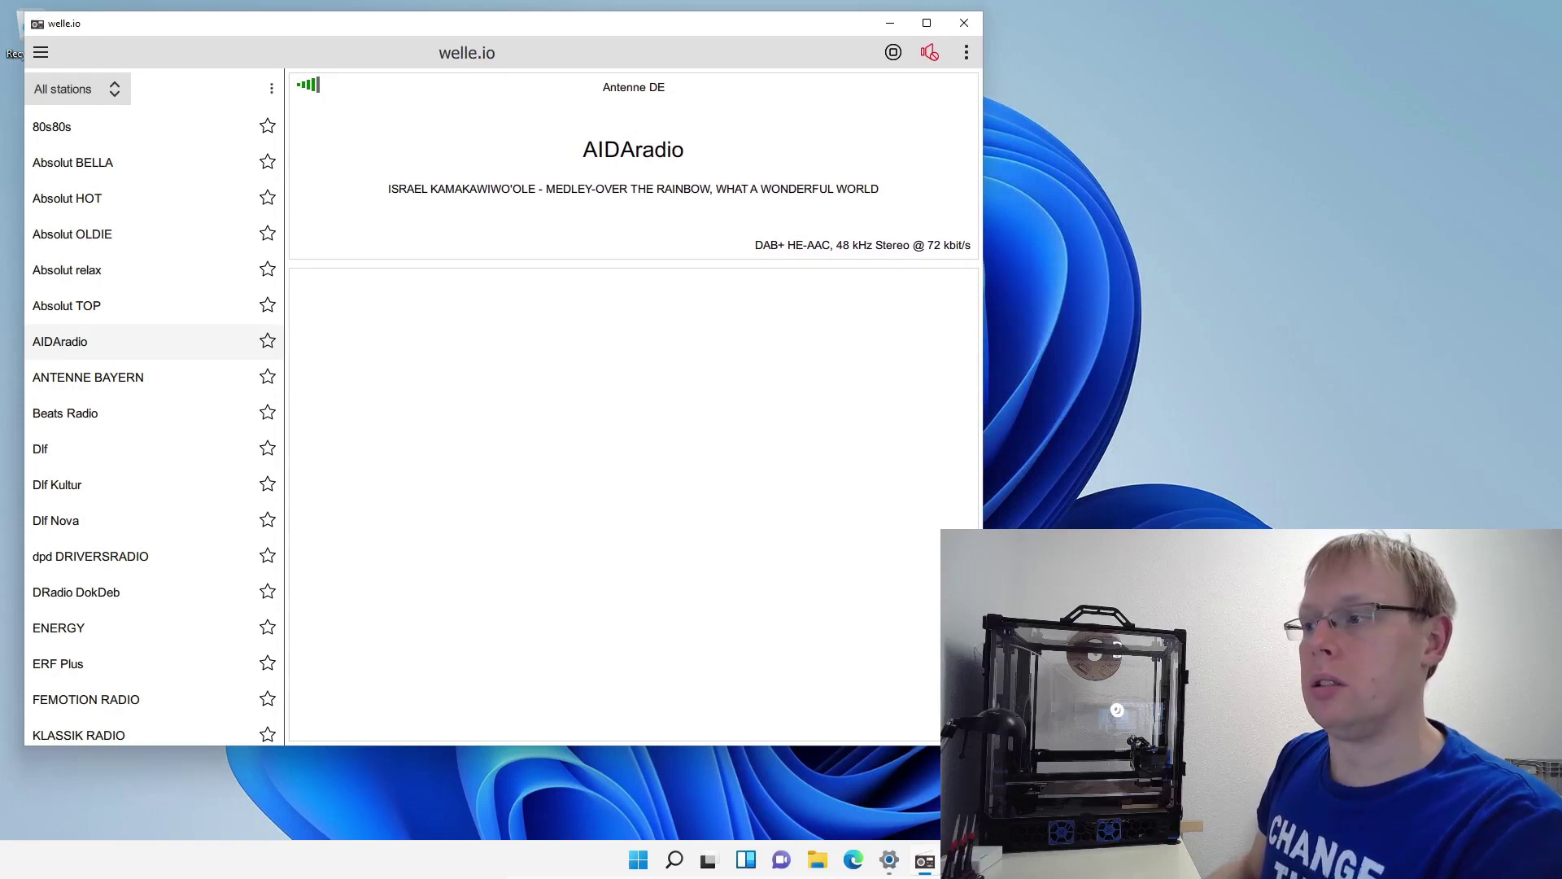